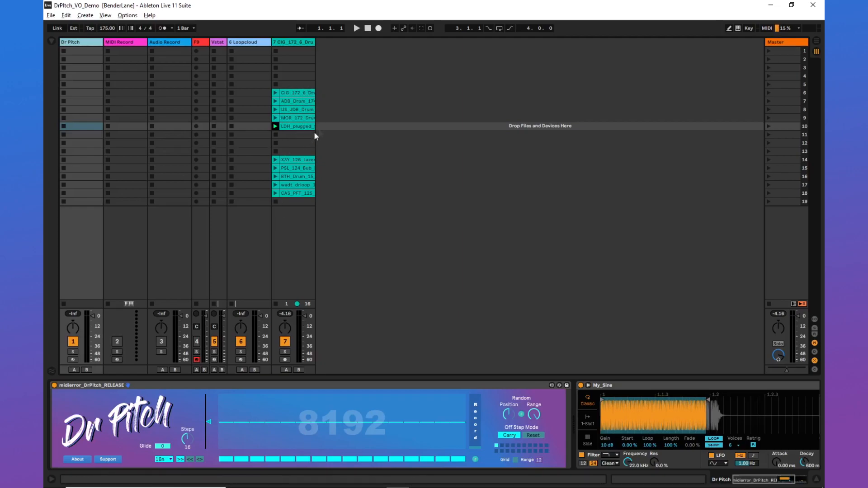
Step: Audition the MOR_172 and LDH_plugged drum loops on track 7, and stop that track's clip playback
left_click(275, 126)
left_click(274, 118)
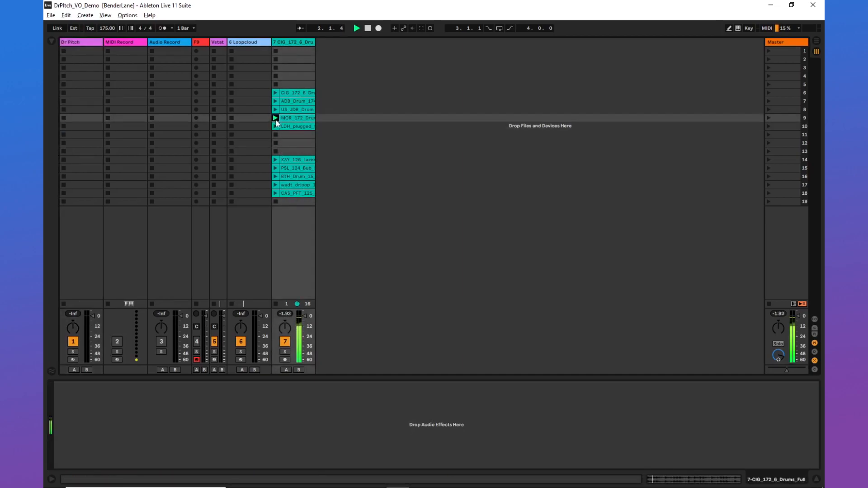
left_click(275, 126)
left_click(277, 134)
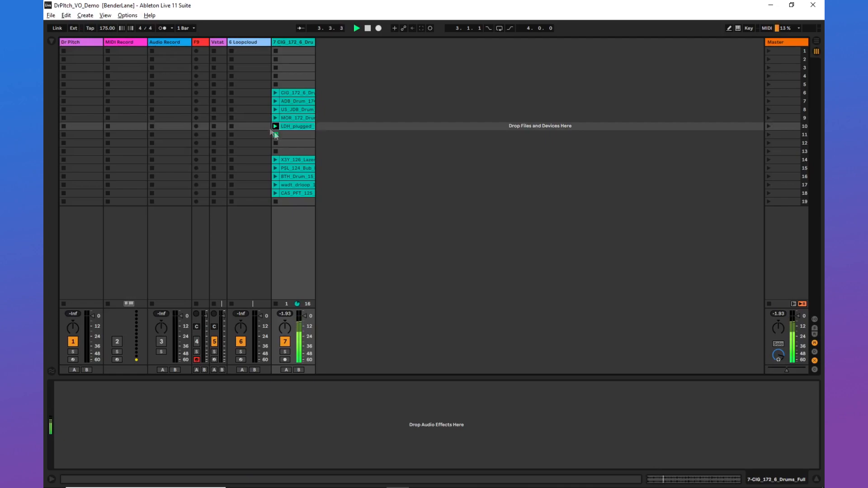
Step: Draw a varied pitch curve across the 16 steps of the Dr Pitch device and switch off steps 2–5 and 9–12
left_click(91, 43)
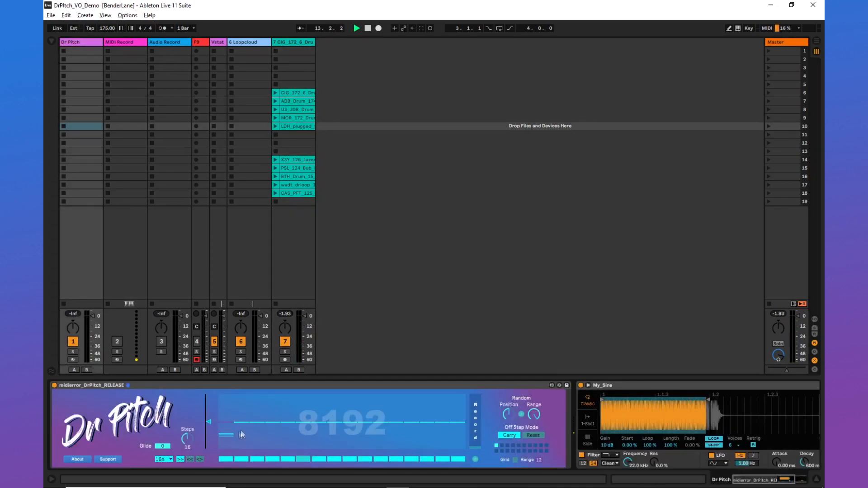
left_click_drag(320, 419, 445, 444)
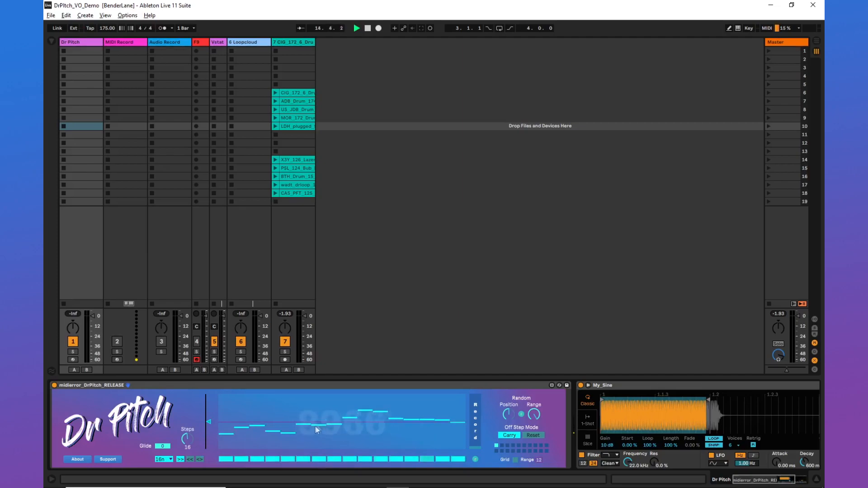
left_click(226, 426)
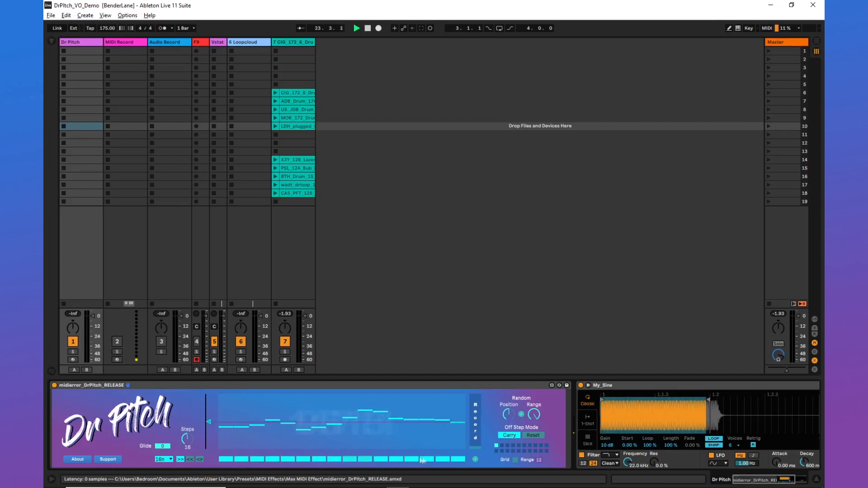
left_click_drag(241, 461, 288, 460)
left_click_drag(350, 460, 398, 462)
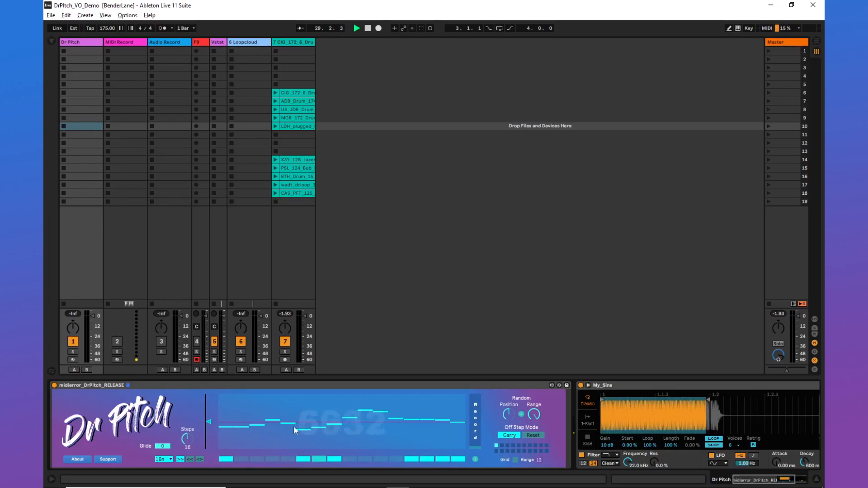
Step: Reset all Dr Pitch steps to 8192, raise them together to 16383, and return them to 8192
left_click(209, 422)
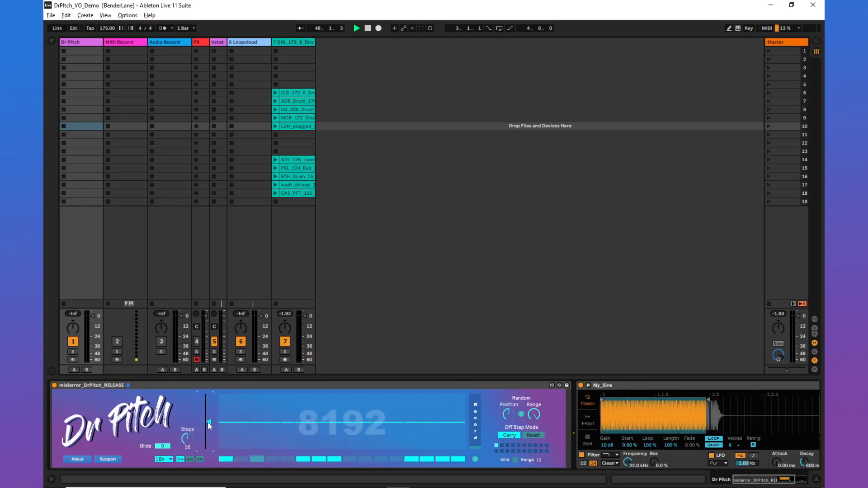
left_click_drag(209, 424, 208, 394)
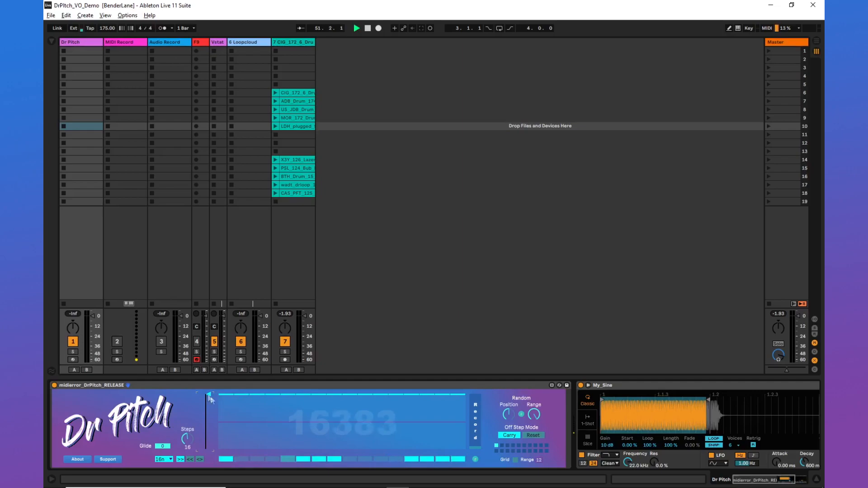
mouse_move(208, 394)
left_mouse_down()
mouse_move(209, 452)
mouse_move(208, 431)
left_mouse_up()
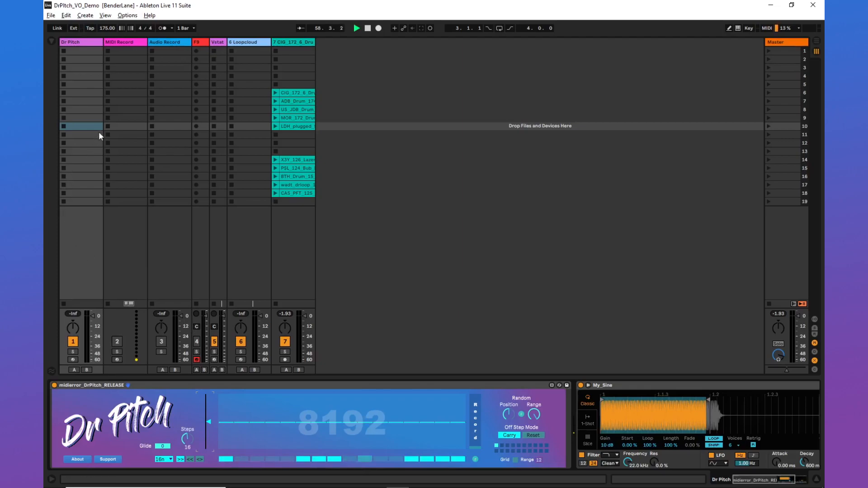
Step: Create a MIDI clip in scene 7 of the Dr Pitch track and add C3 notes at 1.1.1, 1.1.4, 1.2.2 and 1.2.4
double_click(82, 101)
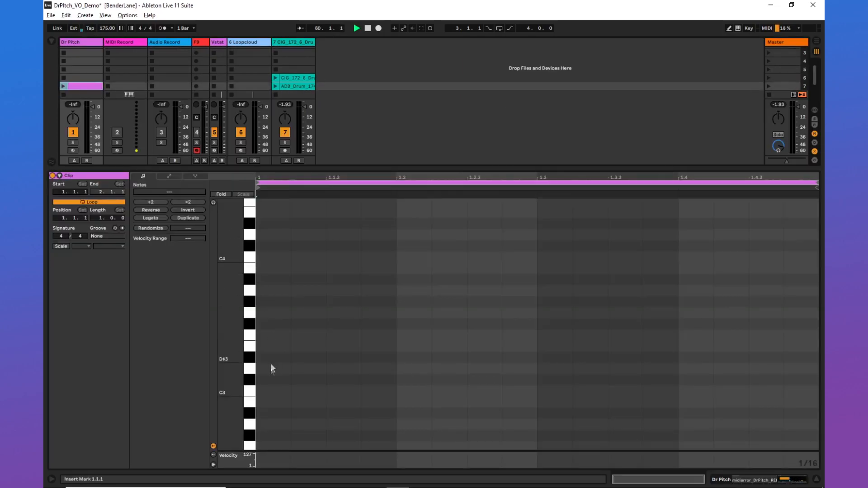
double_click(267, 389)
left_click(390, 391)
double_click(390, 392)
double_click(456, 391)
double_click(514, 391)
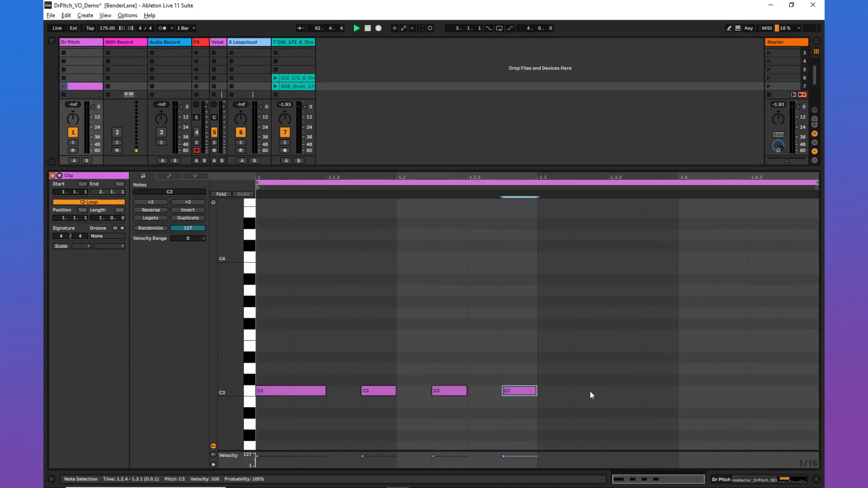
Step: Lengthen the note at 1.2.4 to two sixteenths and add C3 notes at 1.3.3, 1.4.1 (two sixteenths long) and 1.4.4
left_click_drag(536, 391, 572, 392)
double_click(637, 392)
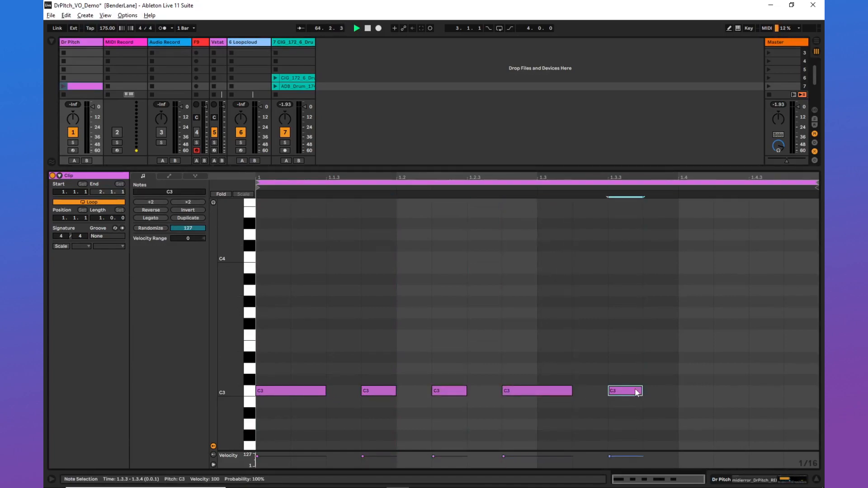
left_click_drag(698, 389, 748, 392)
double_click(694, 391)
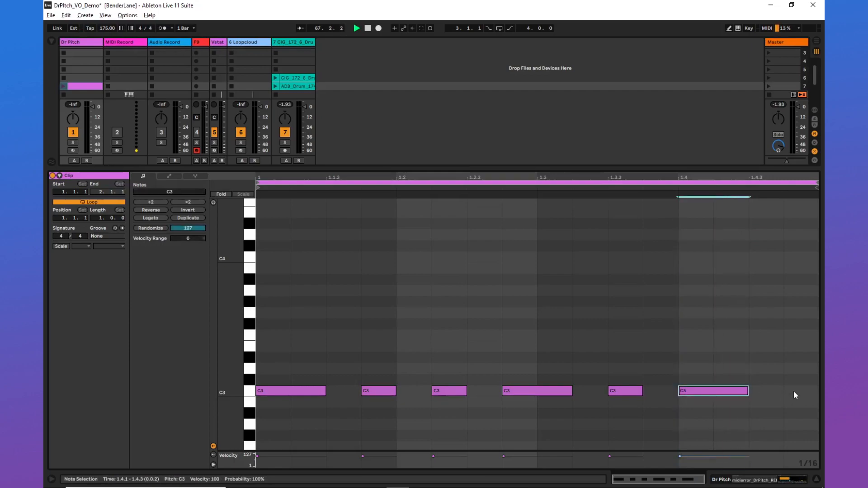
double_click(794, 391)
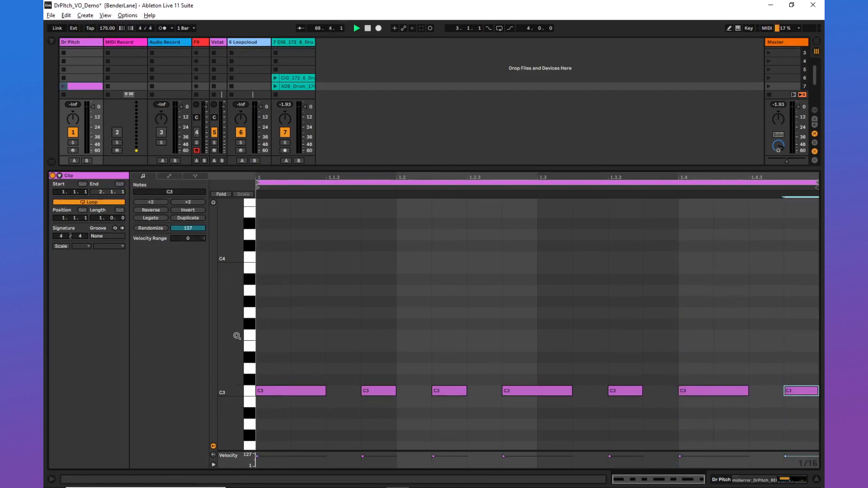
Step: Launch the Dr Pitch clip and transpose all its notes down one octave to C2
left_click_drag(150, 169, 150, 231)
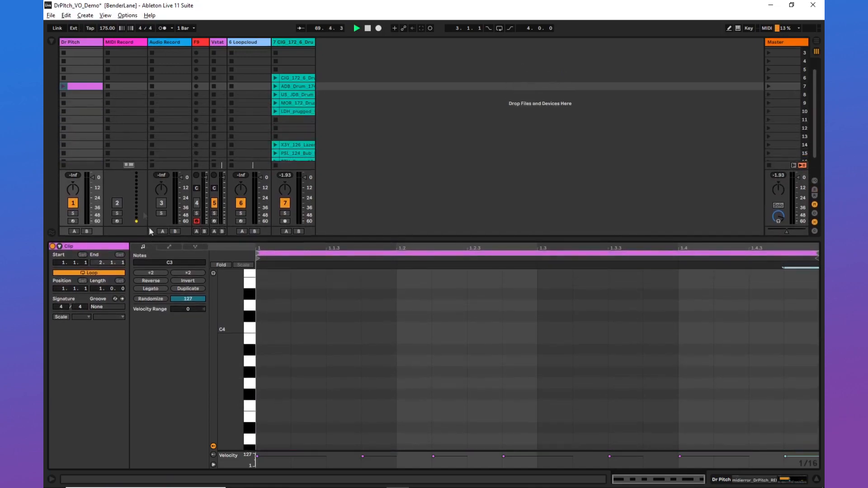
left_click(64, 86)
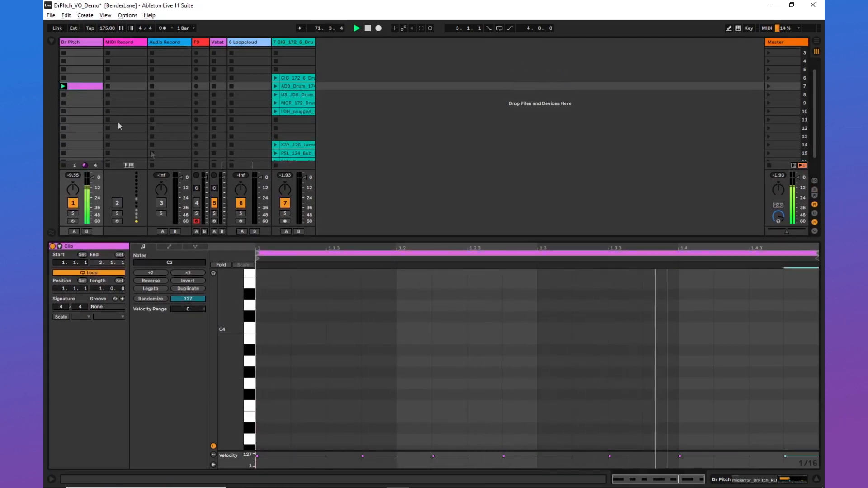
scroll(331, 315, "down", 3)
left_click_drag(286, 333, 805, 393)
scroll(329, 390, "down", 2)
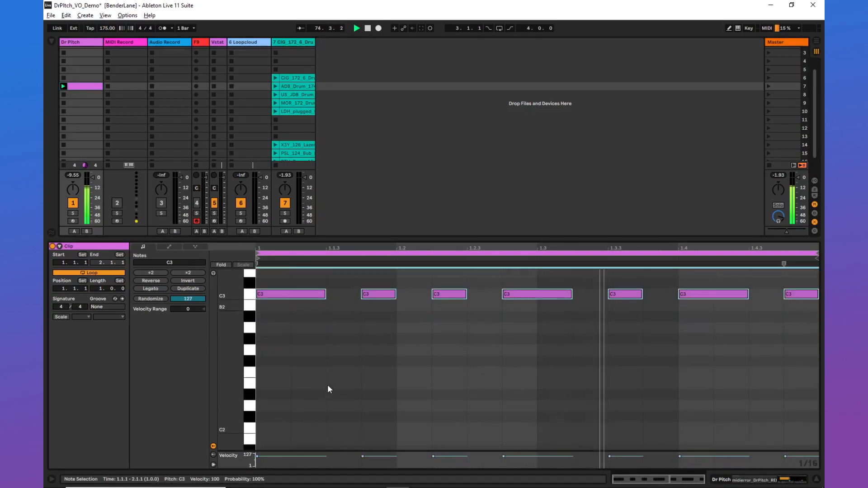
left_click_drag(285, 294, 285, 427)
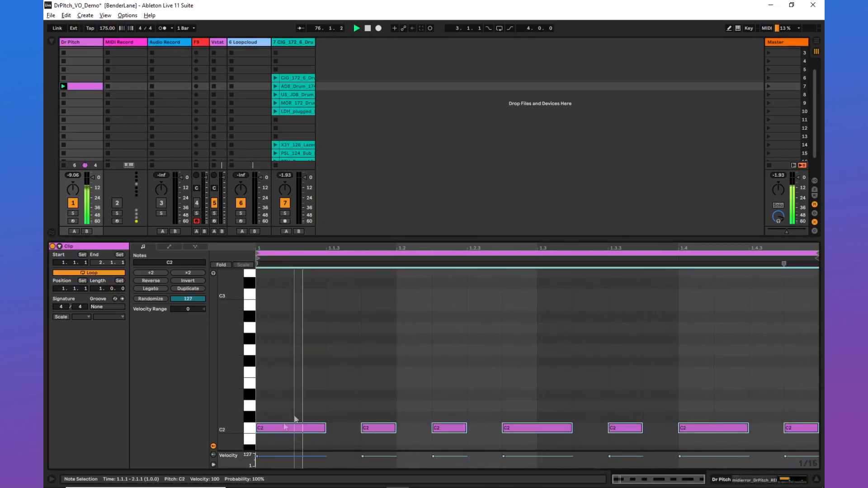
Step: Switch all 16 steps of the Dr Pitch device back on and draw a varied pitch curve across them
left_click_drag(227, 239, 225, 324)
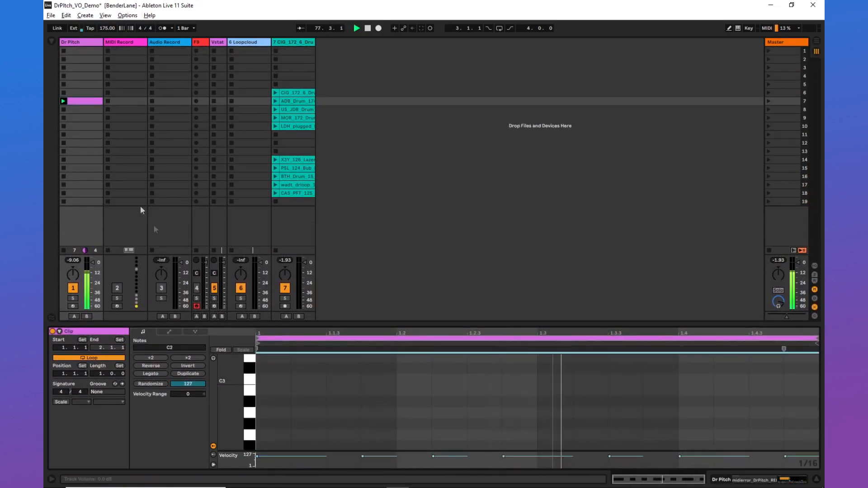
left_click(93, 42)
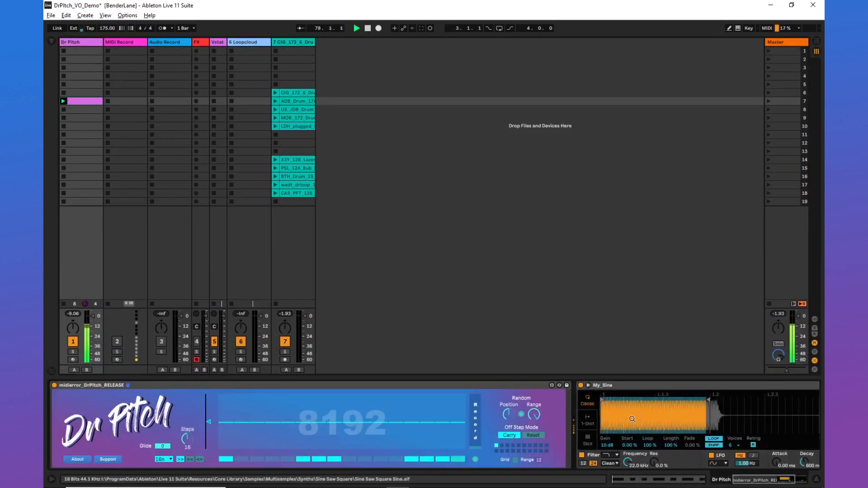
left_click_drag(255, 461, 289, 464)
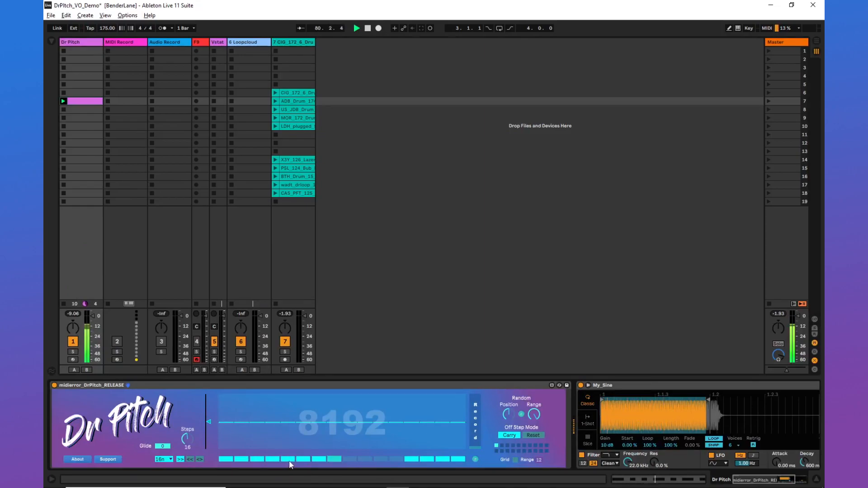
left_click_drag(348, 466, 410, 461)
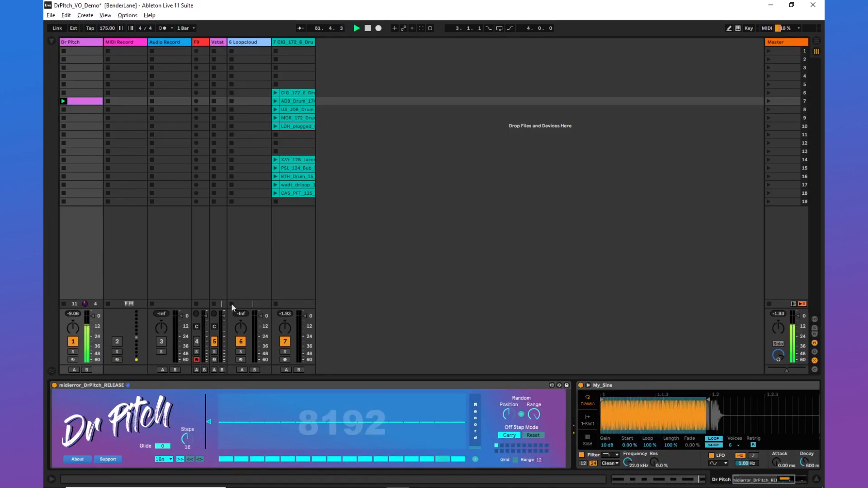
left_click_drag(229, 435, 316, 436)
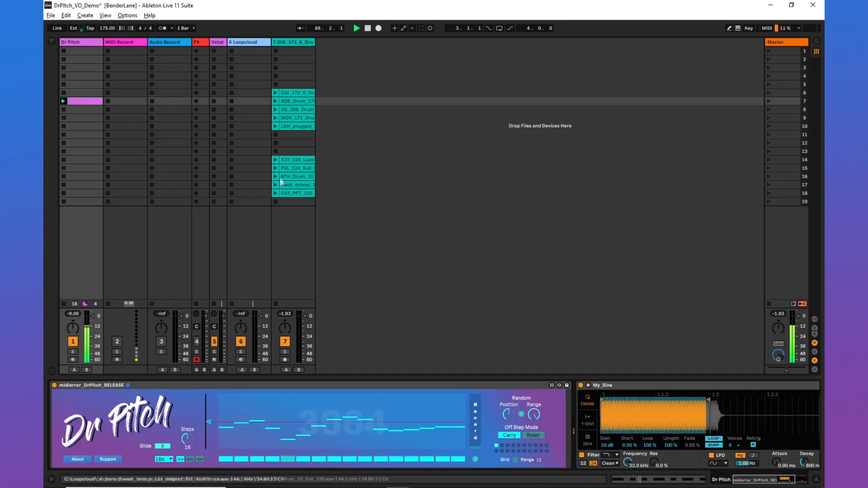
Step: Launch the LDH_plugged drum loop, lower its track's volume to about -8.6 dB, and show the Dr Pitch track's devices again
left_click(275, 127)
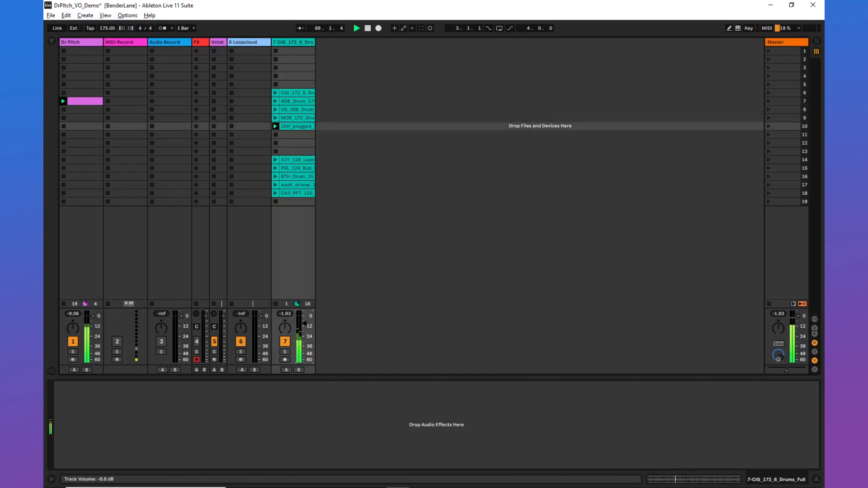
left_click(84, 106)
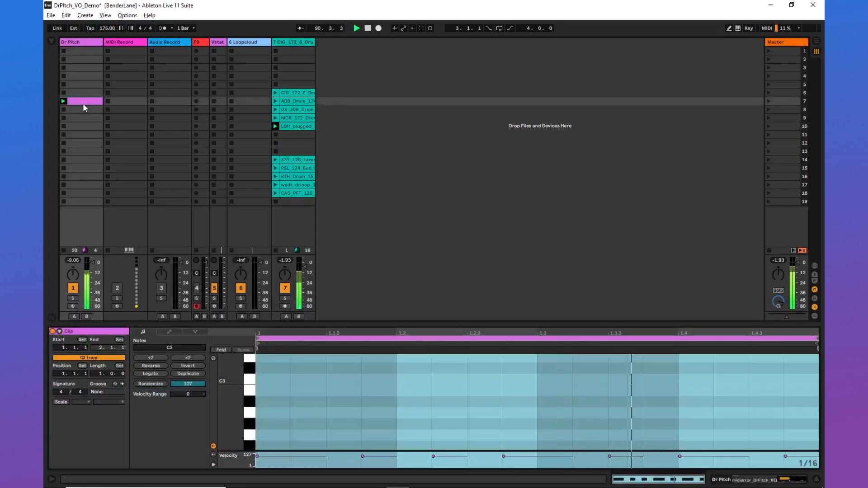
left_click(84, 42)
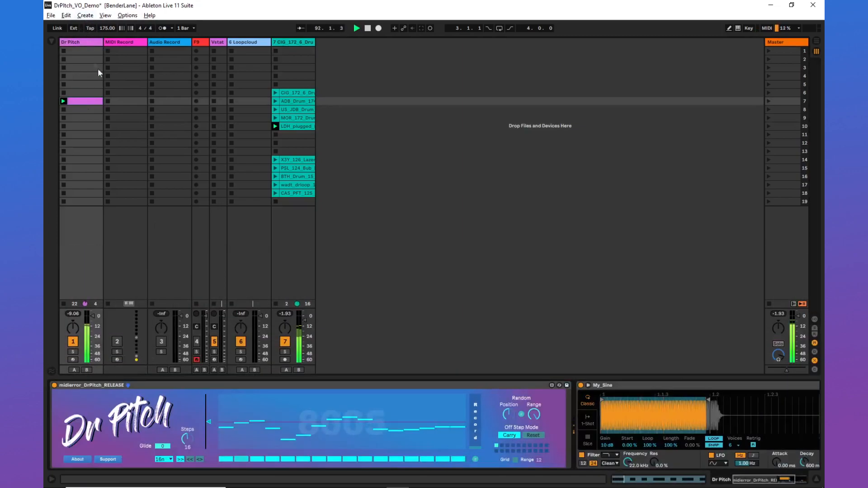
Step: Redraw the pitch curve across the 16 Dr Pitch steps and switch off steps 3 to 8
mouse_move(229, 436)
left_mouse_down()
mouse_move(302, 431)
mouse_move(448, 444)
mouse_move(410, 441)
left_mouse_up()
left_click_drag(349, 443, 464, 436)
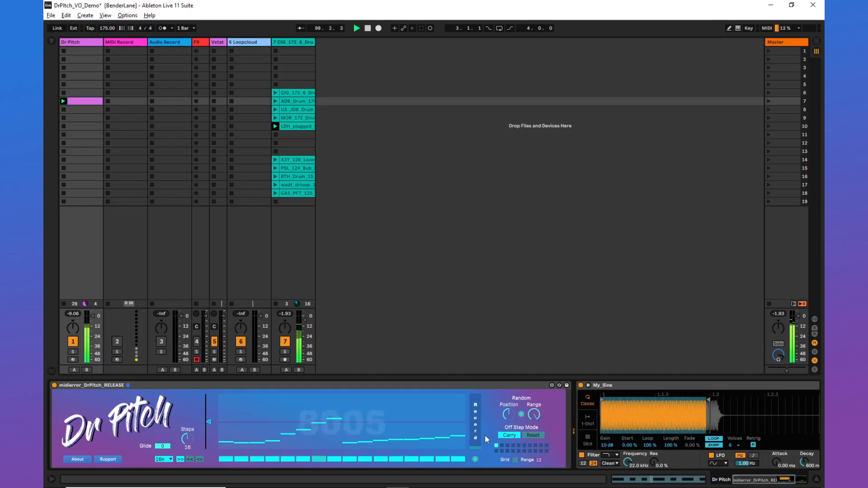
mouse_move(459, 430)
left_mouse_down()
mouse_move(438, 416)
mouse_move(325, 410)
mouse_move(204, 434)
left_mouse_up()
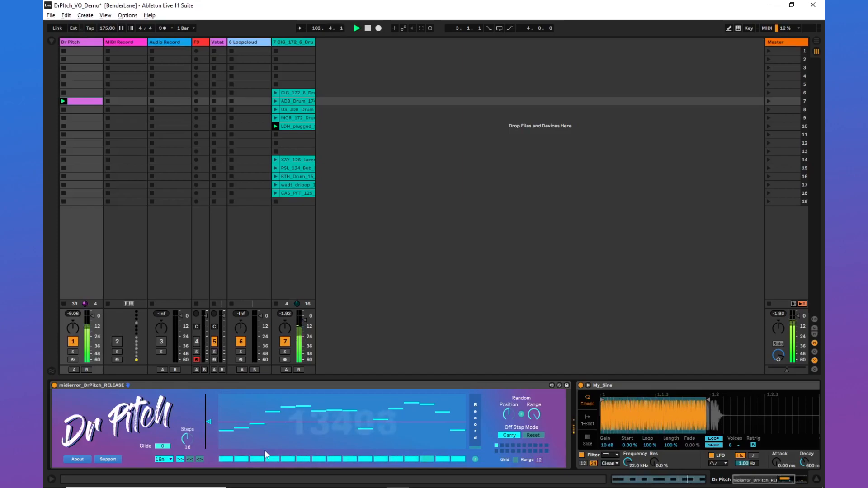
left_click_drag(269, 459, 333, 460)
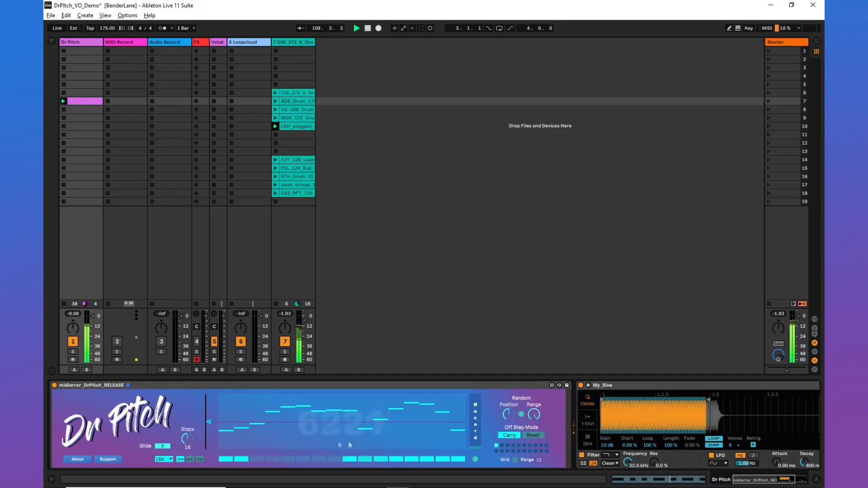
Step: Transpose all notes of the Dr Pitch clip down one octave to C1 and return to the track's devices
double_click(93, 102)
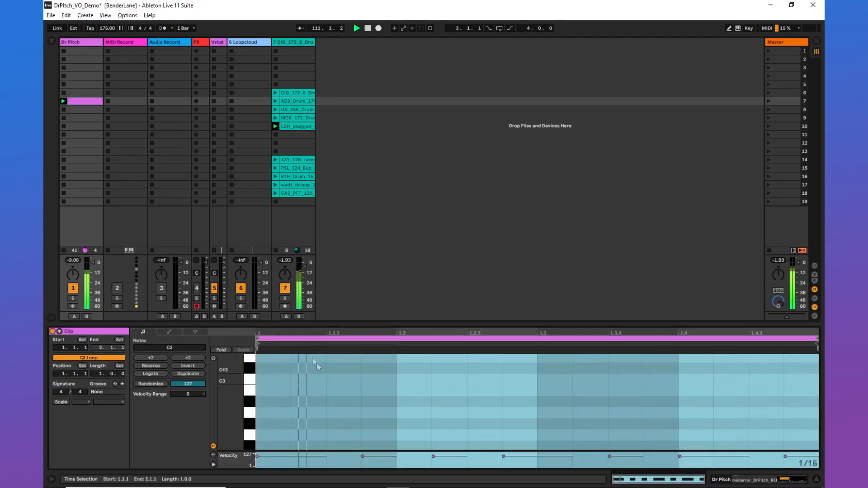
left_click(320, 385)
scroll(319, 381, "down", 3)
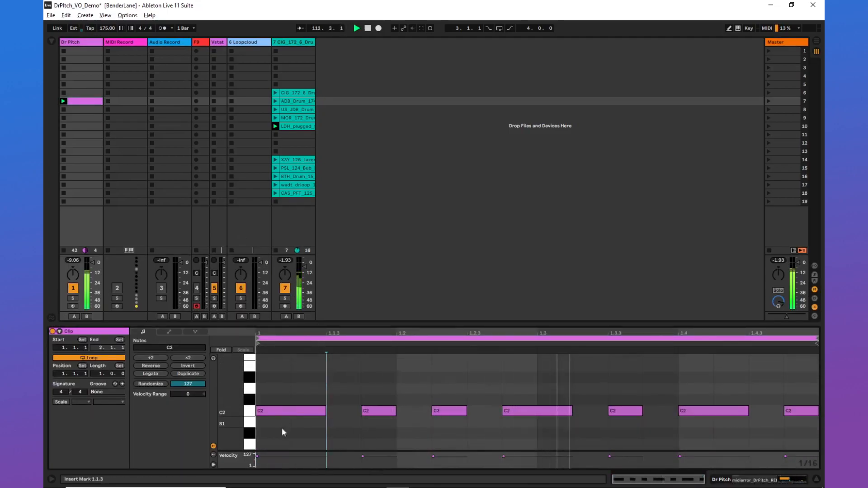
scroll(278, 416, "down", 1)
key("ctrl+s")
key("ctrl+a")
left_click_drag(271, 374, 283, 416)
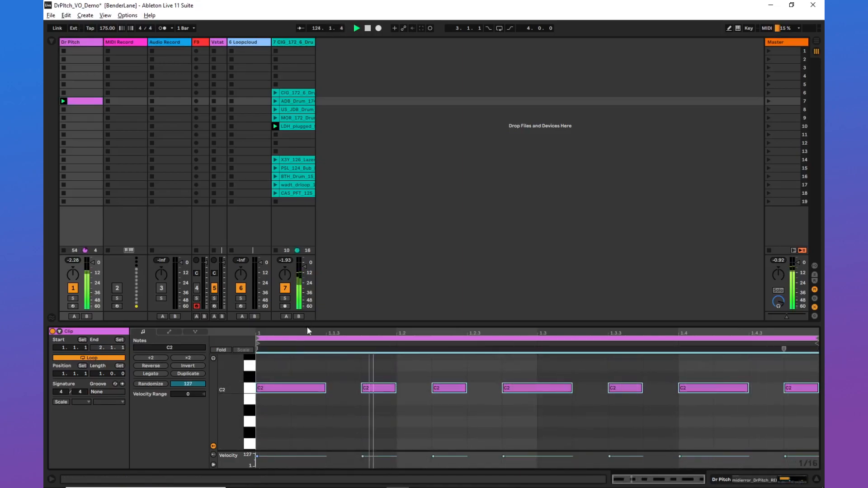
left_click_drag(306, 324, 304, 210)
left_click_drag(232, 304, 279, 387)
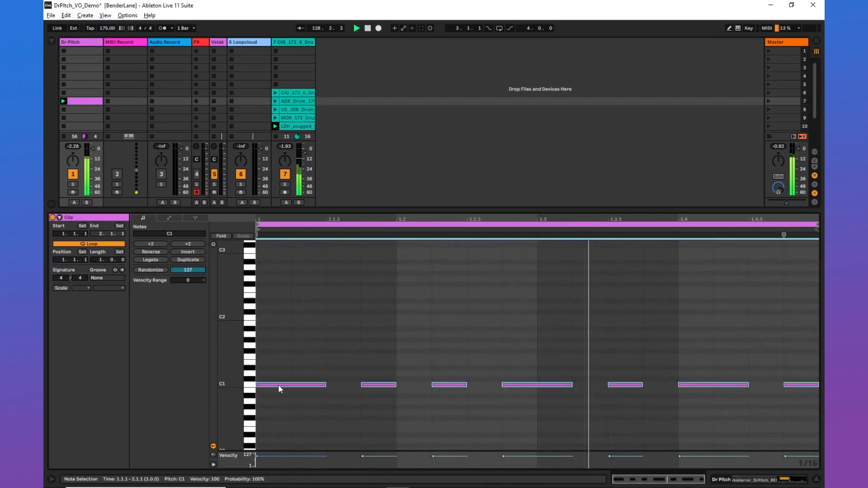
left_click_drag(240, 210, 241, 318)
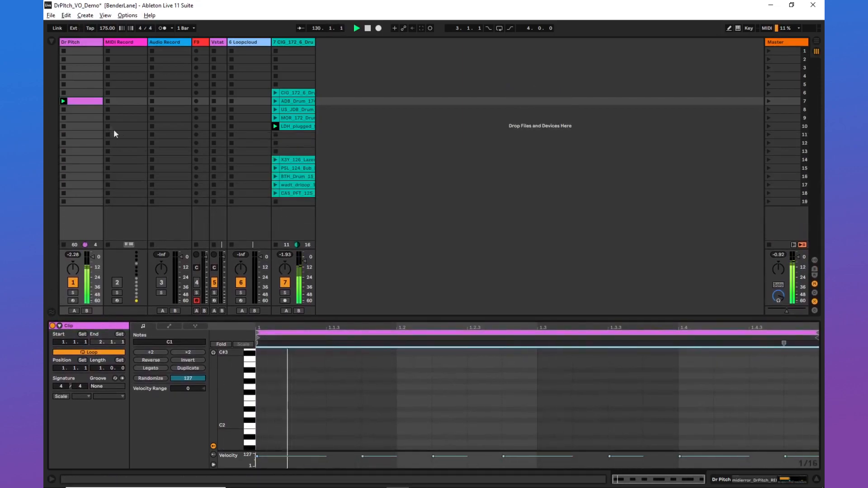
left_click(78, 42)
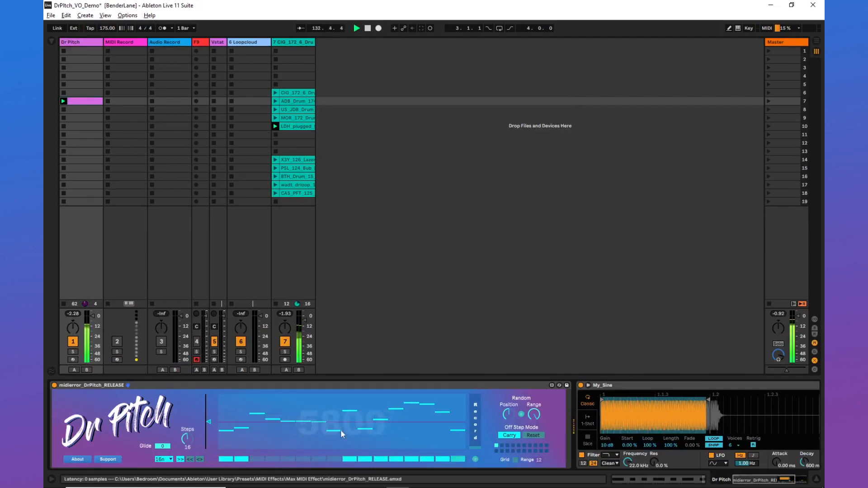
Step: Redraw the pitch values of the later Dr Pitch steps and randomize which of the 16 steps are on
left_click_drag(454, 438, 382, 439)
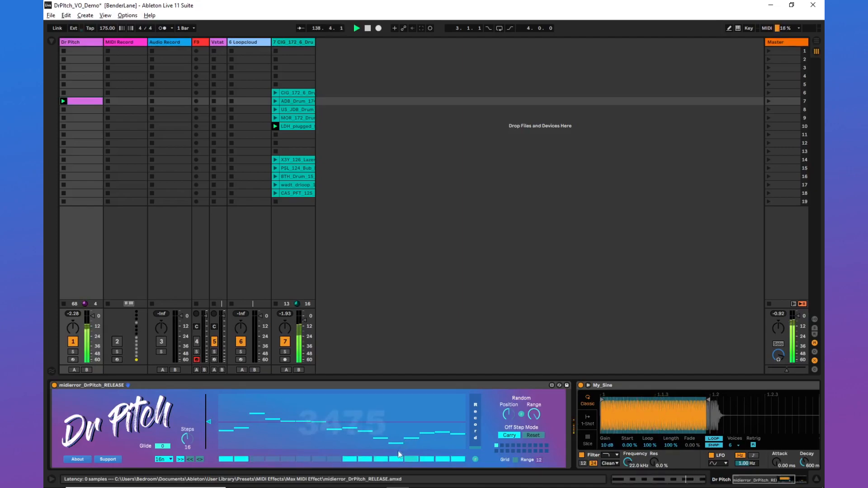
left_click(475, 459)
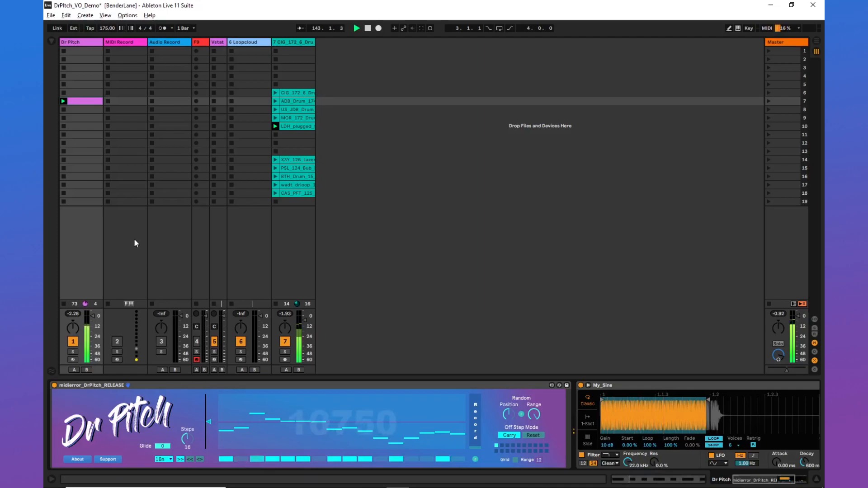
Step: Copy all C1 notes of the Dr Pitch clip up one octave to C2 and return to the track's devices
double_click(89, 101)
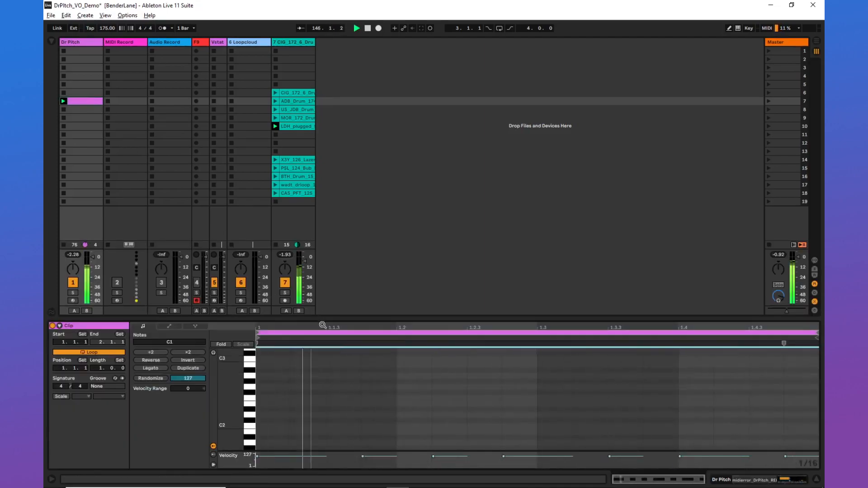
left_click_drag(229, 387, 229, 323)
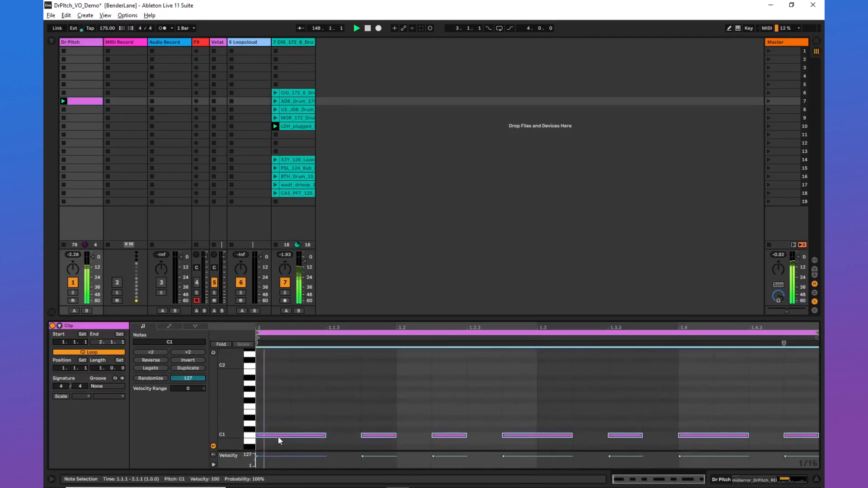
left_click_drag(277, 433, 278, 364)
left_click_drag(278, 324, 273, 295)
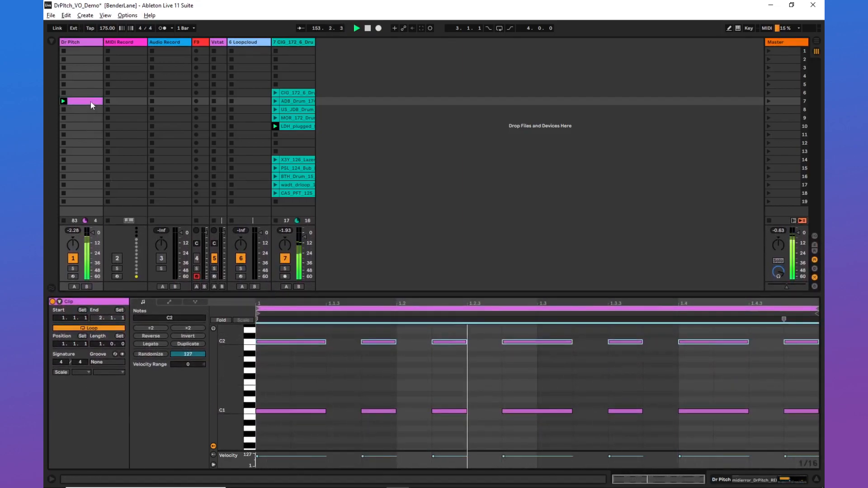
double_click(91, 43)
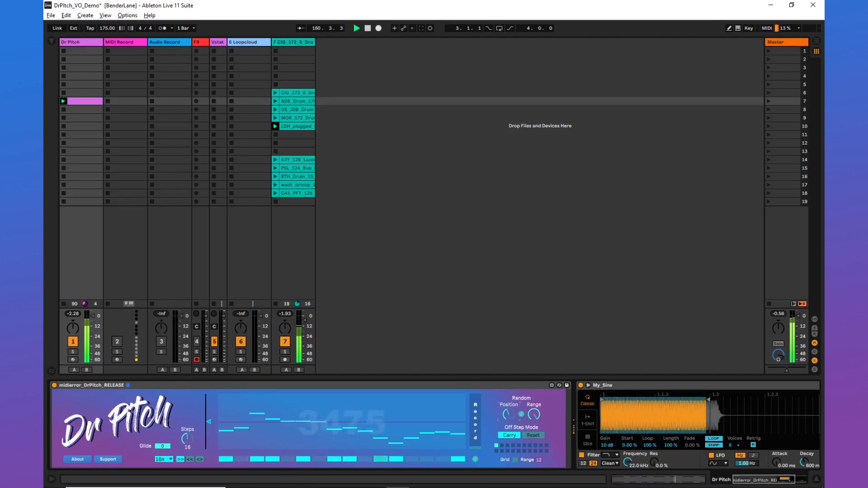
Step: Randomize the pitch values of the Dr Pitch steps and open the Dr Pitch clip's notes with both octaves in view
left_click(522, 415)
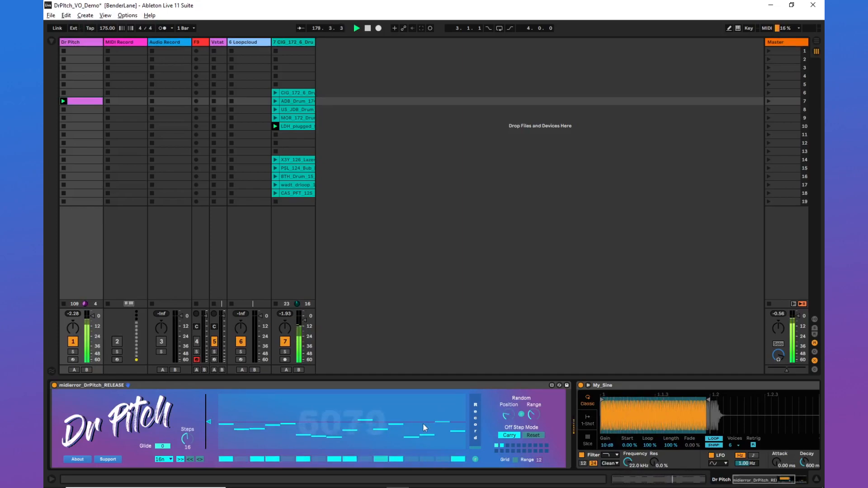
double_click(77, 101)
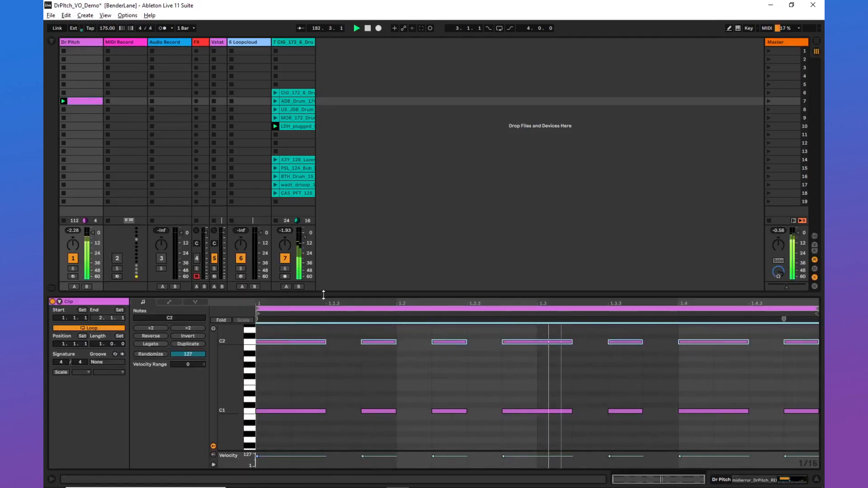
mouse_move(225, 363)
left_mouse_down()
mouse_move(226, 383)
mouse_move(237, 387)
mouse_move(223, 363)
left_mouse_up()
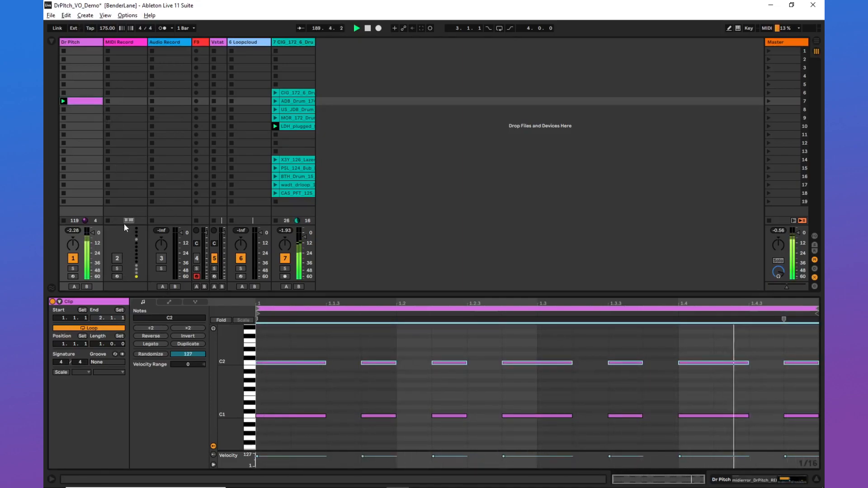
Step: Arm the MIDI Record track and record a four-bar clip of the Dr Pitch output in scene 7
left_click(119, 276)
left_click(108, 101)
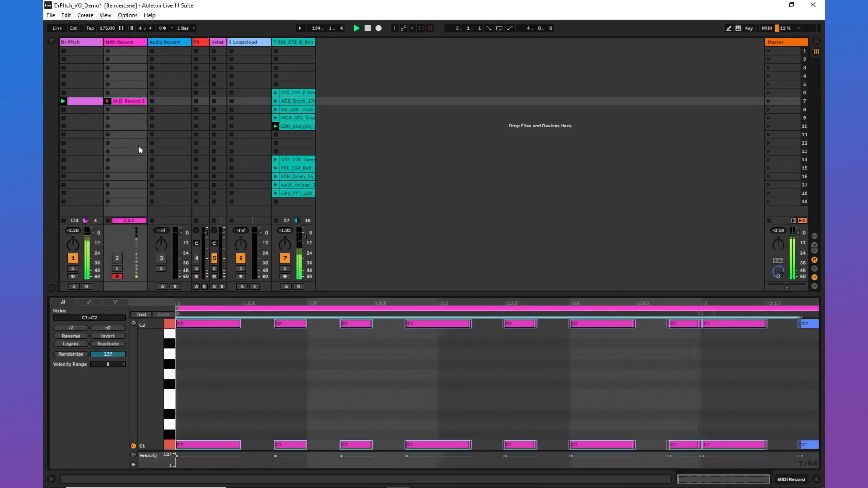
left_click(108, 100)
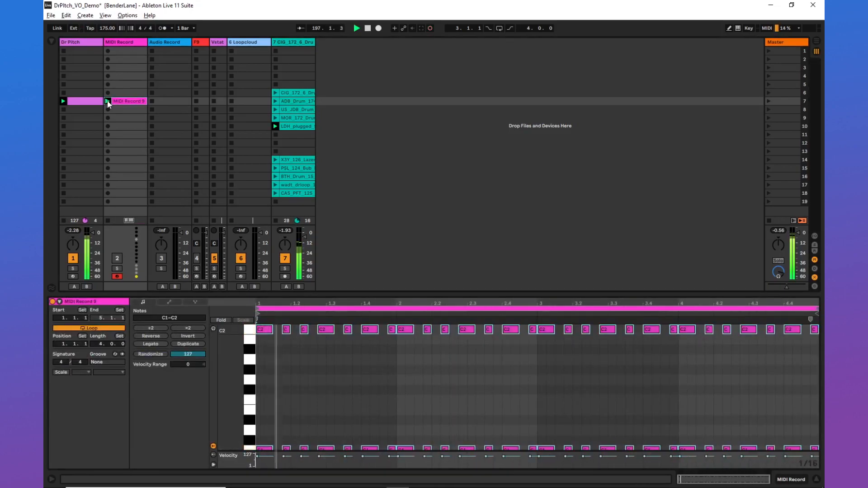
Step: Show the recorded clip's Pitch Bend envelope, then move the clip up to scene 5 on the MIDI Record track
left_click(174, 299)
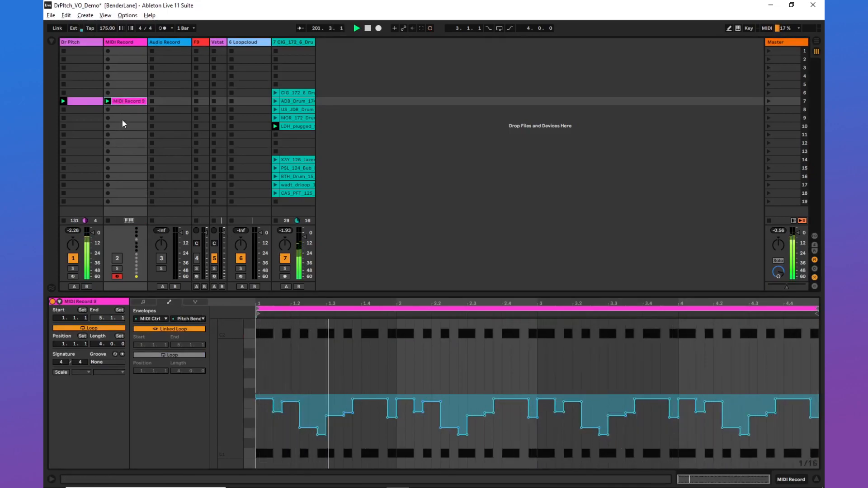
left_click_drag(128, 101, 126, 83)
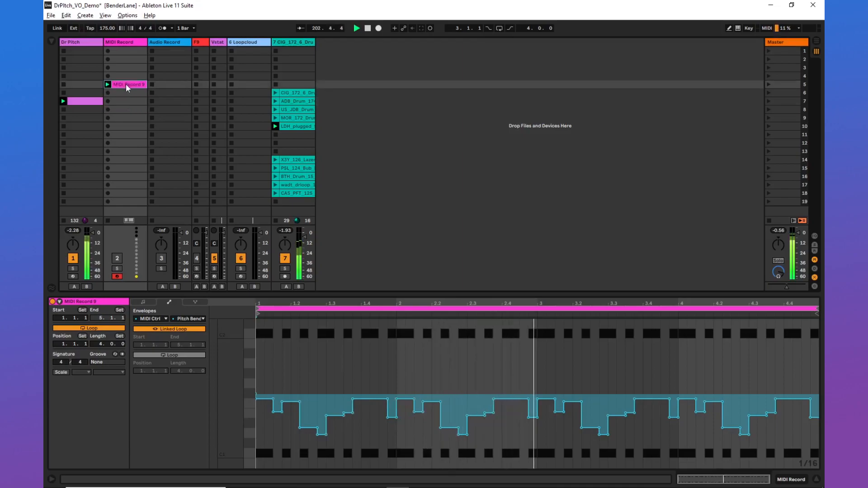
left_click(81, 100)
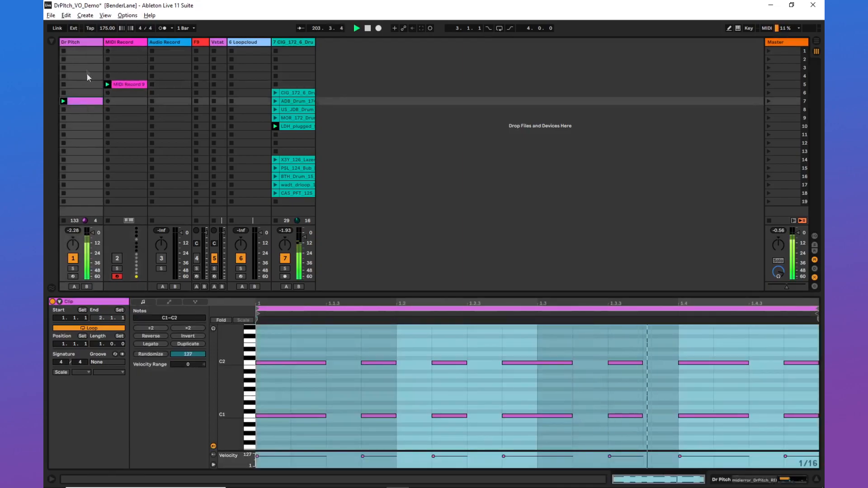
left_click(78, 44)
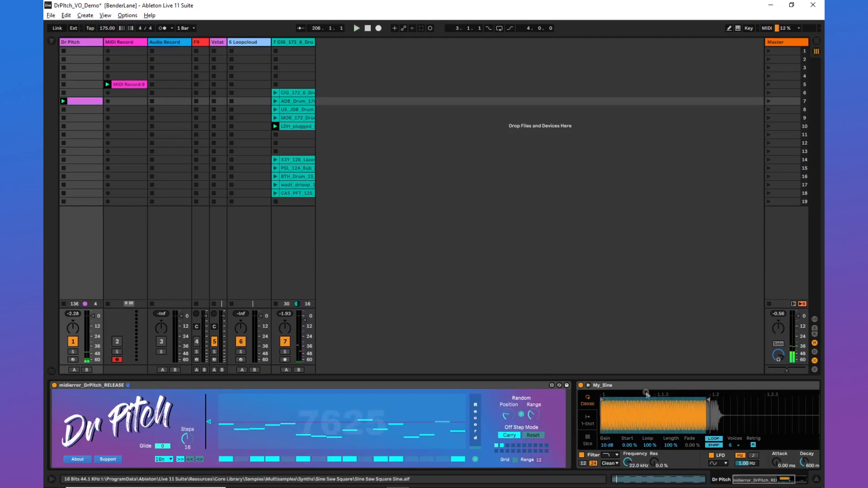
Step: Copy the Kontakt instrument from the F9 track and paste it over the My_Sine sampler on the Dr Pitch track
left_click(198, 43)
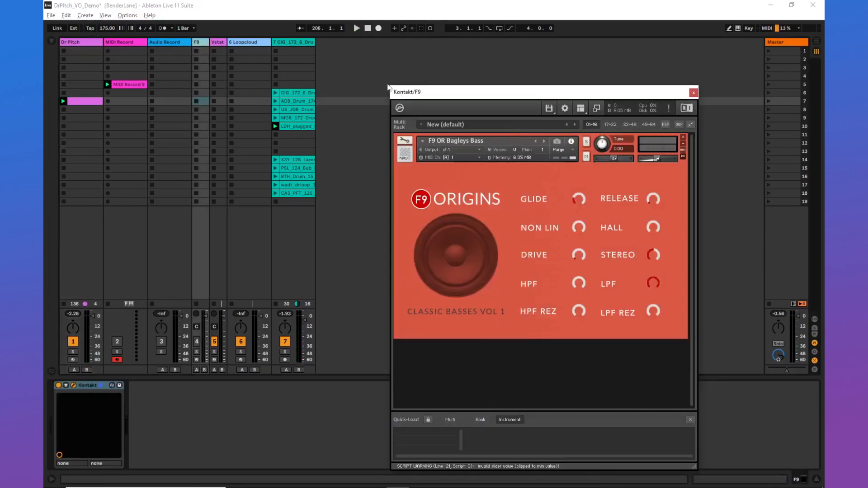
right_click(92, 388)
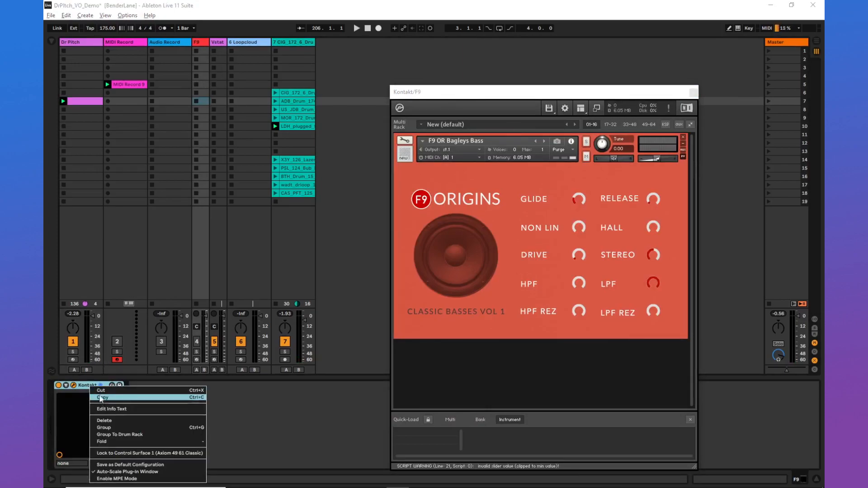
left_click(101, 398)
left_click(80, 43)
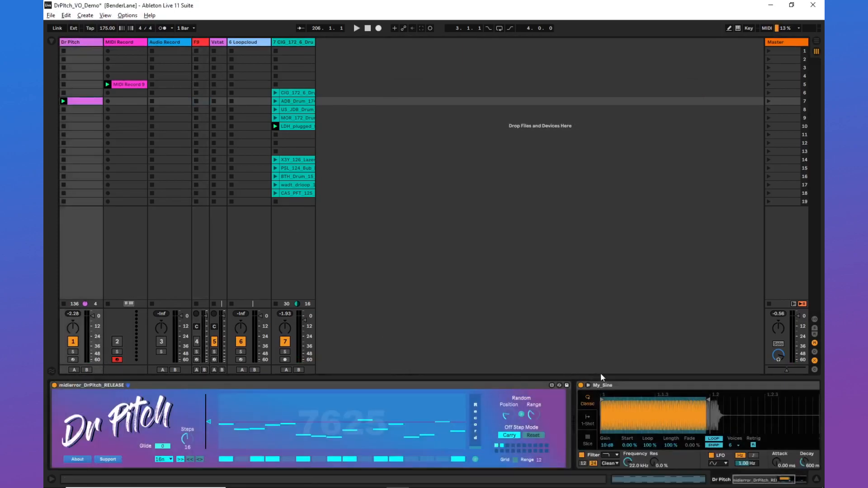
right_click(611, 389)
left_click(630, 275)
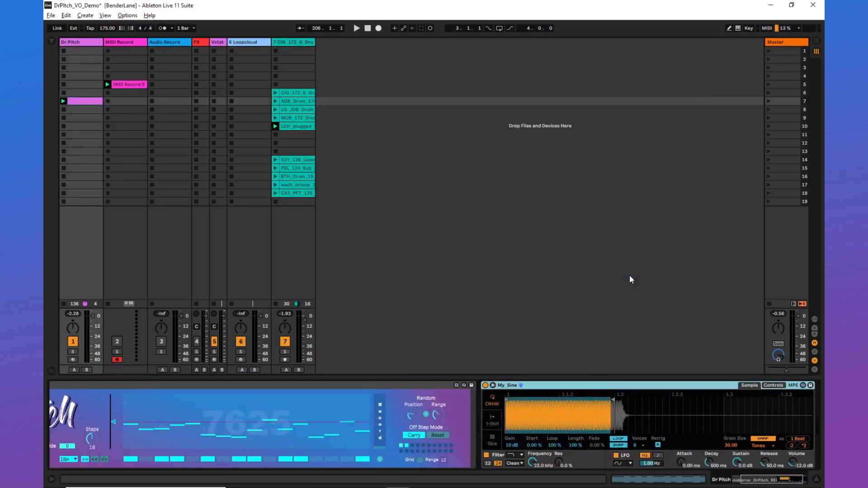
left_click_drag(505, 92, 488, 61)
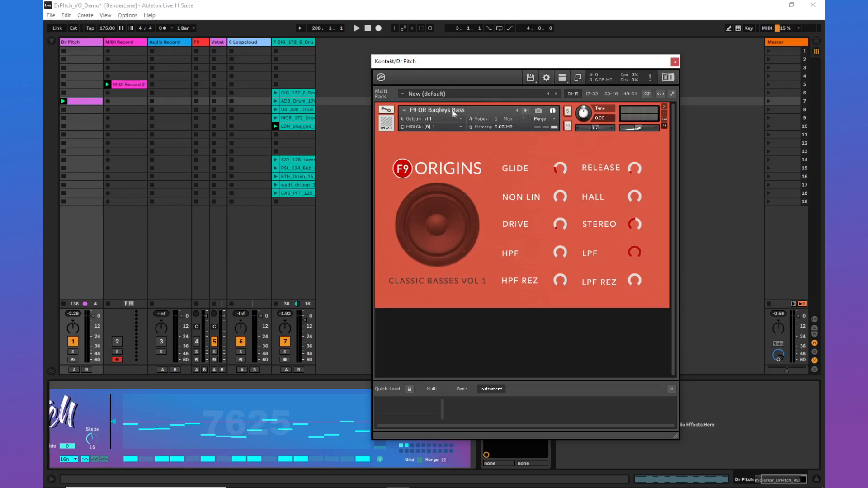
Step: Switch Kontakt to the F9 OR Buff Bass patch and start playback with the MIDI Record track disarmed
left_click(525, 111)
left_click(527, 112)
left_click(117, 359)
key("space")
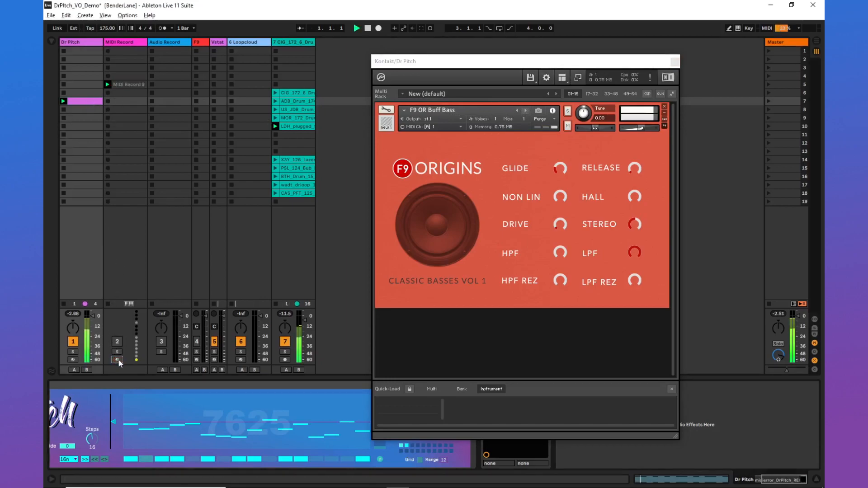
left_click(526, 110)
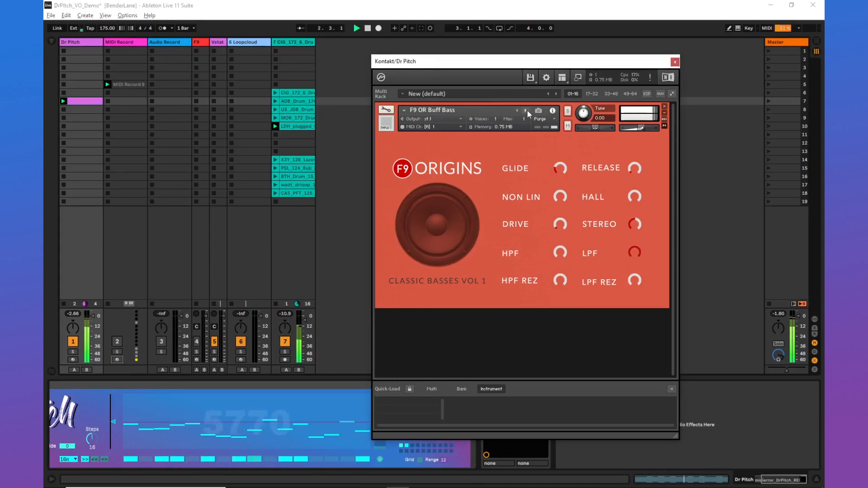
left_click(517, 110)
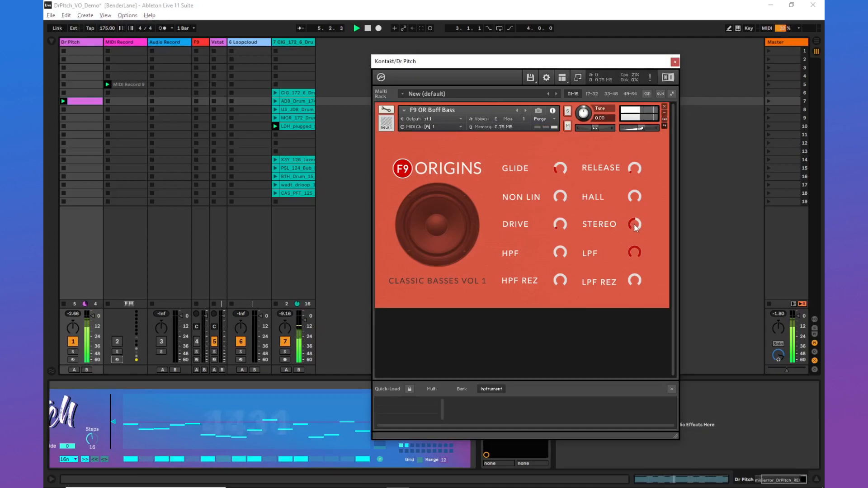
Step: Create an empty one-bar MIDI clip in scene 10 of the Dr Pitch track and close the Kontakt window
left_click(84, 118)
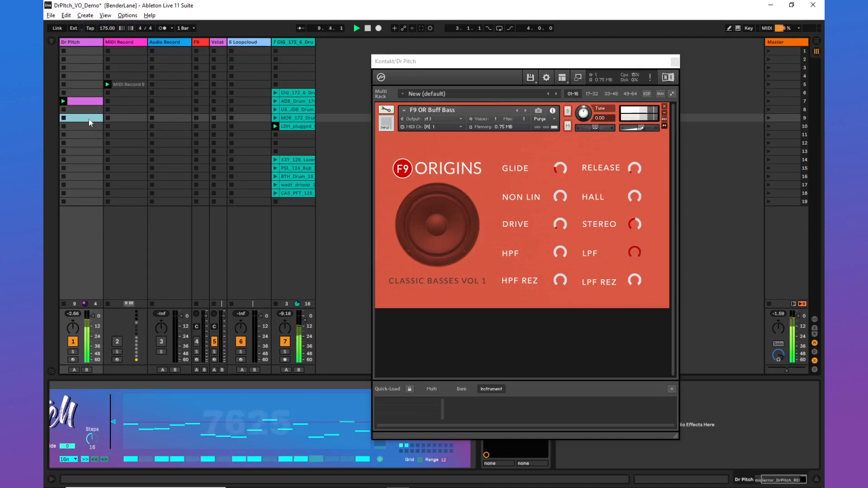
double_click(82, 100)
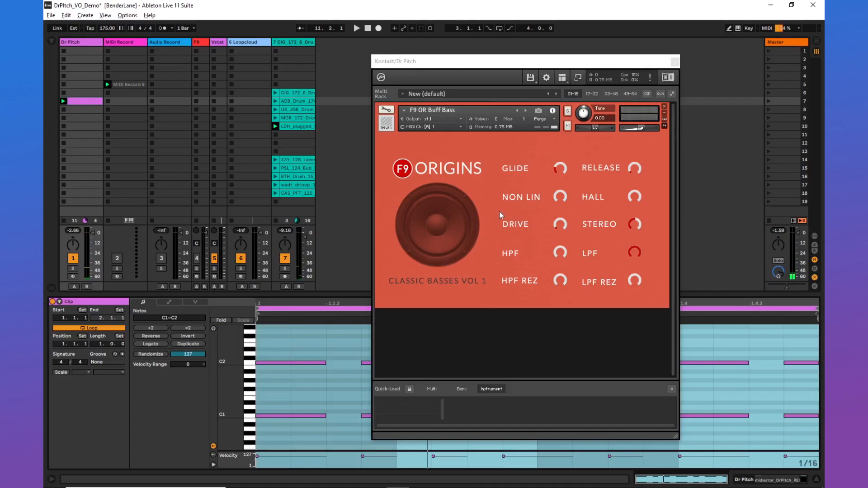
double_click(78, 128)
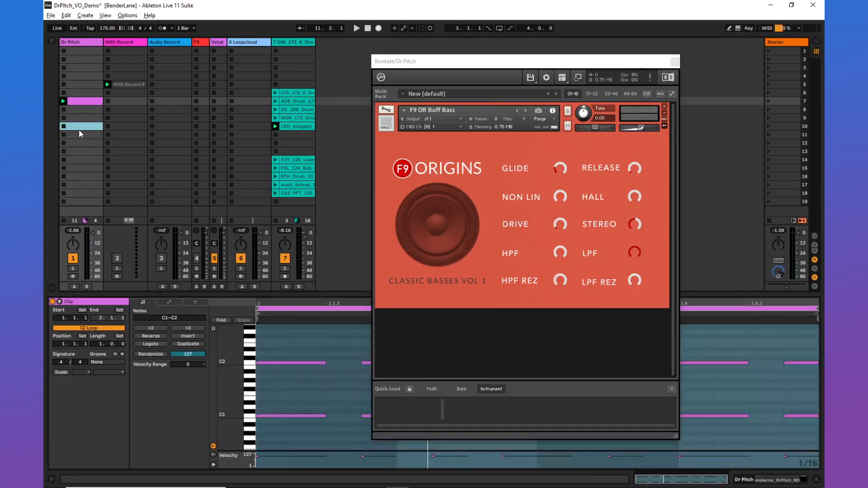
left_click_drag(285, 296, 285, 242)
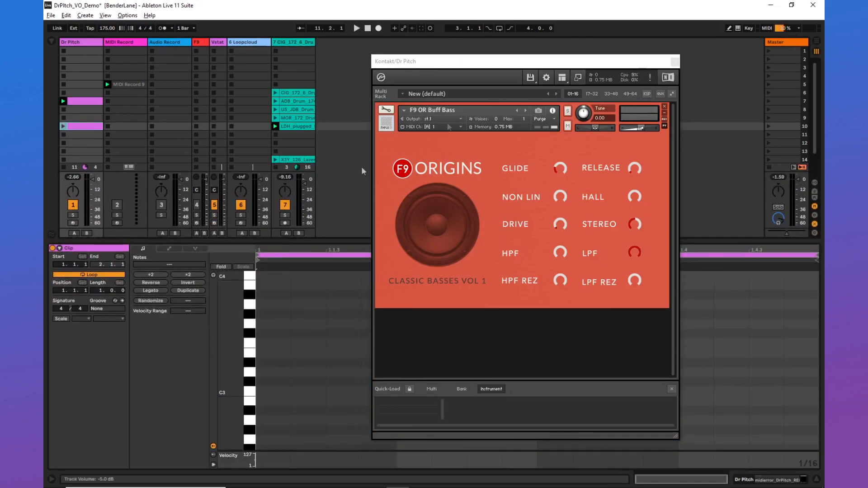
left_click(674, 63)
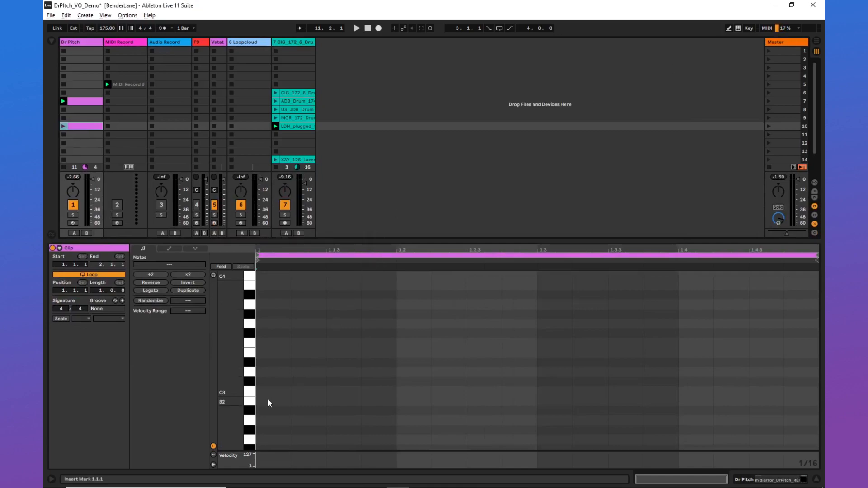
Step: Draw six C3 notes across the one-bar clip, repeating two eighth notes and one sixteenth note with gaps between them
scroll(267, 398, "down", 3)
double_click(261, 335)
left_click_drag(290, 335, 326, 335)
left_click(381, 341)
double_click(381, 335)
left_click_drag(396, 335, 430, 335)
double_click(475, 335)
left_click_drag(500, 335, 610, 335)
double_click(546, 335)
left_click(674, 337)
double_click(674, 336)
left_click_drag(676, 335, 712, 336)
double_click(768, 336)
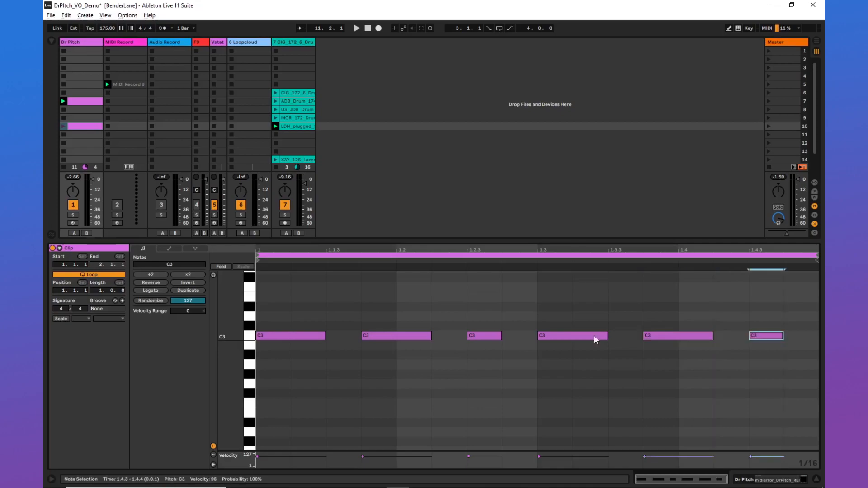
Step: Duplicate the loop of the new clip to two bars and launch the clip
left_click(187, 290)
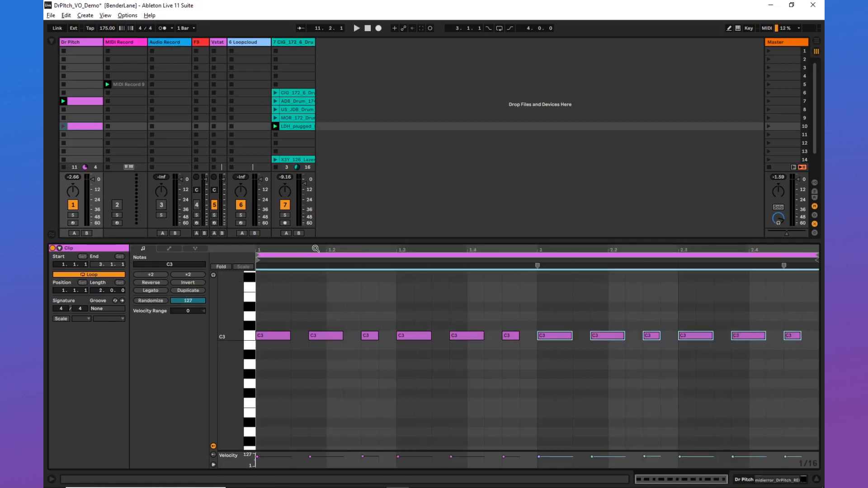
left_click_drag(251, 242, 257, 300)
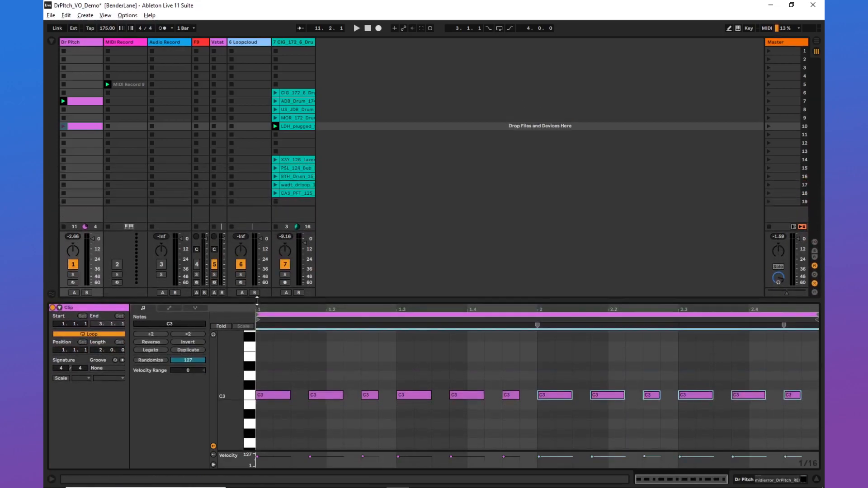
left_click(65, 128)
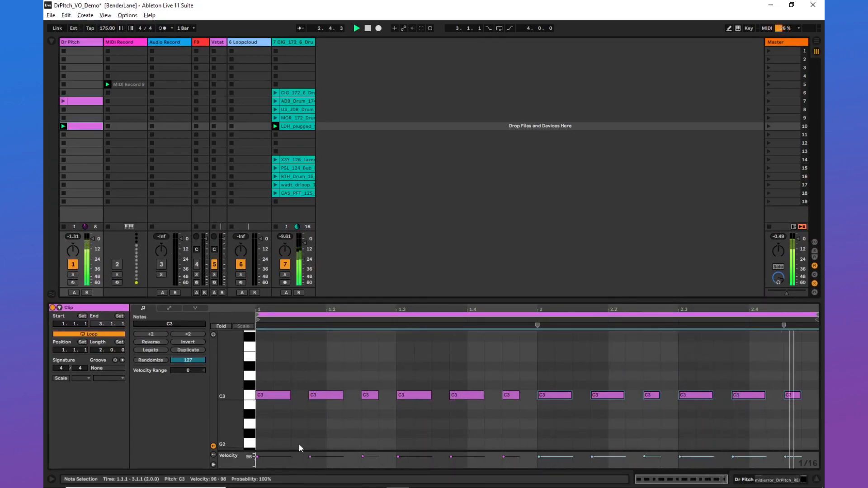
Step: Transpose all notes of the new clip down one octave to C2 and return to the Dr Pitch track's devices
scroll(288, 403, "down", 1)
left_click(283, 391)
key("ctrl+a")
left_click_drag(271, 358, 278, 419)
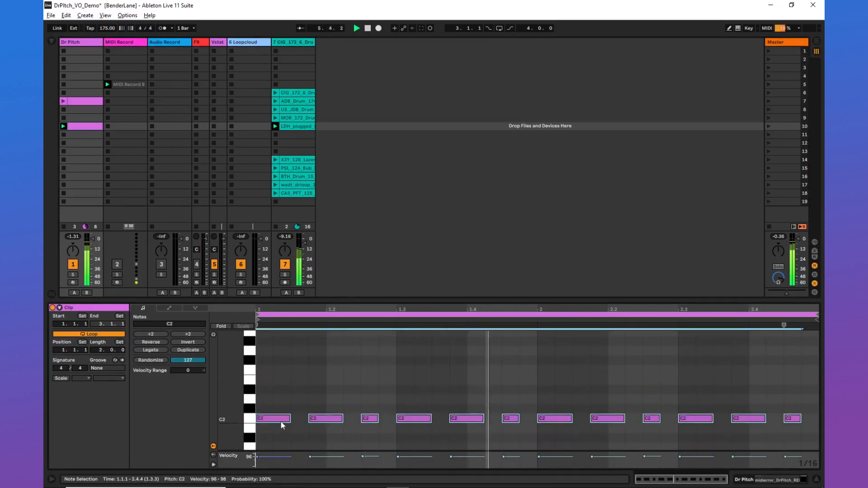
left_click(816, 479)
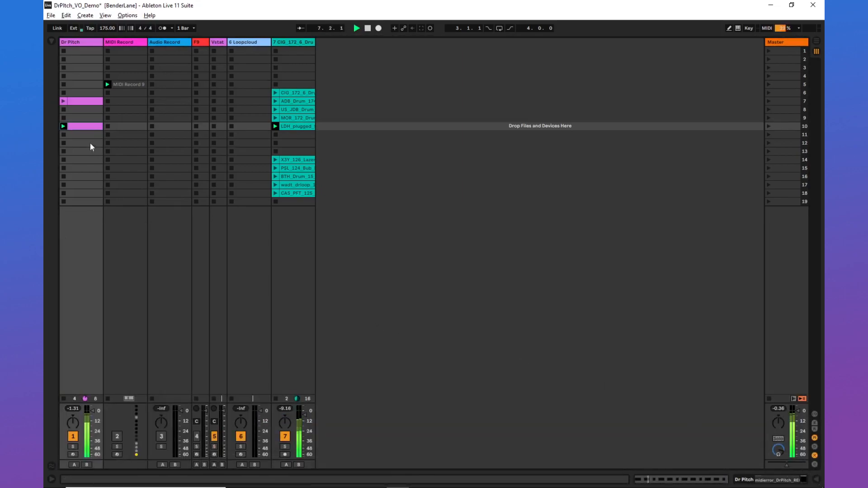
double_click(79, 42)
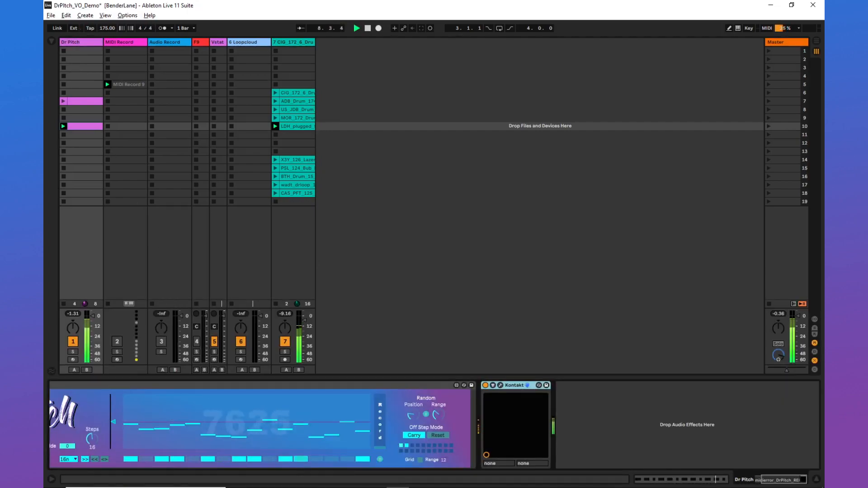
Step: Bring the whole Dr Pitch device into view, start playback and redraw the sequence's final pitch steps as a rise from low
left_click_drag(779, 480, 752, 480)
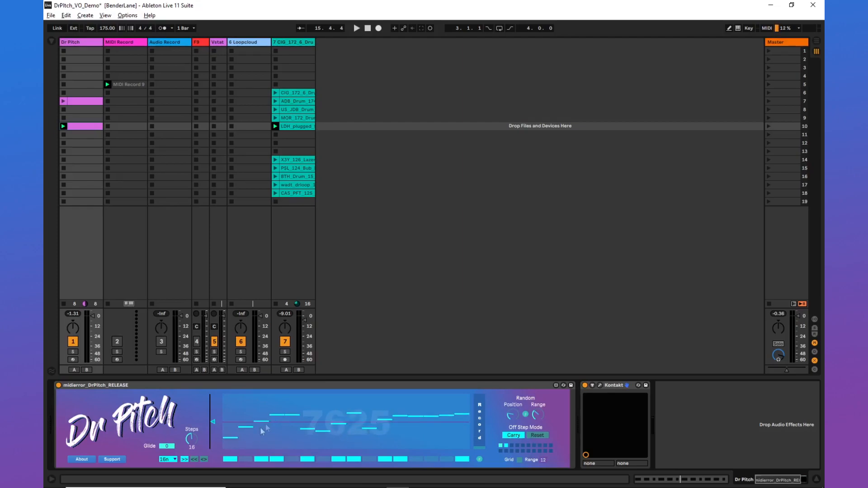
key("space")
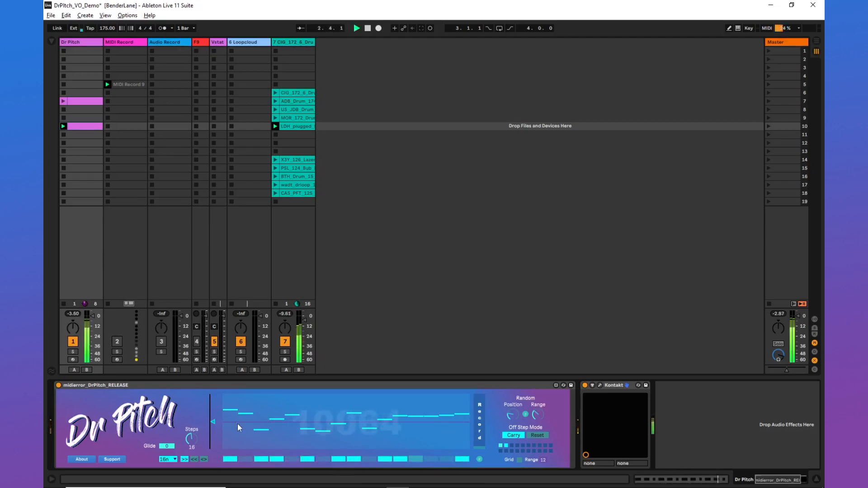
mouse_move(389, 440)
left_mouse_down()
mouse_move(470, 440)
mouse_move(466, 432)
left_mouse_up()
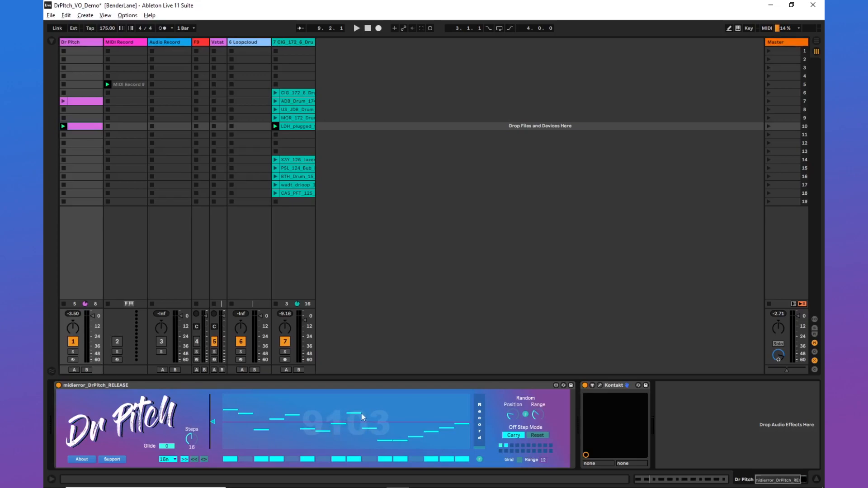
Step: Audition the redrawn pitch sequence, set Dr Pitch's off step mode to Reset and restart playback
key("space")
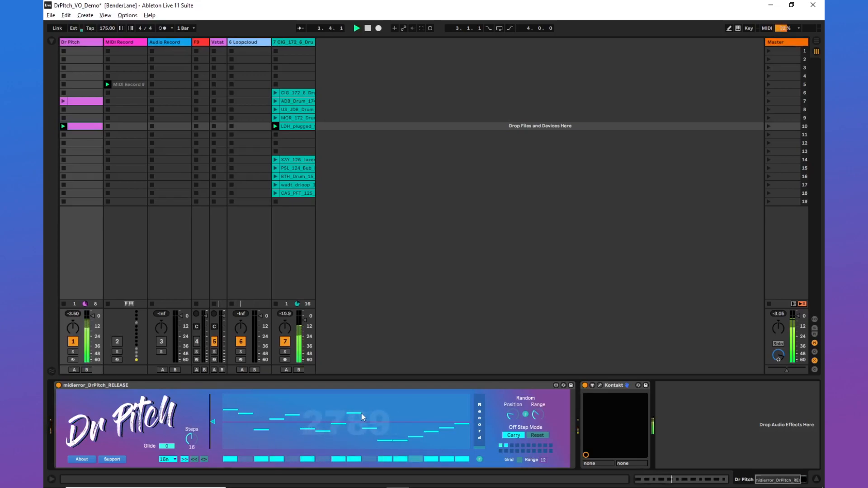
key("space")
left_click(538, 435)
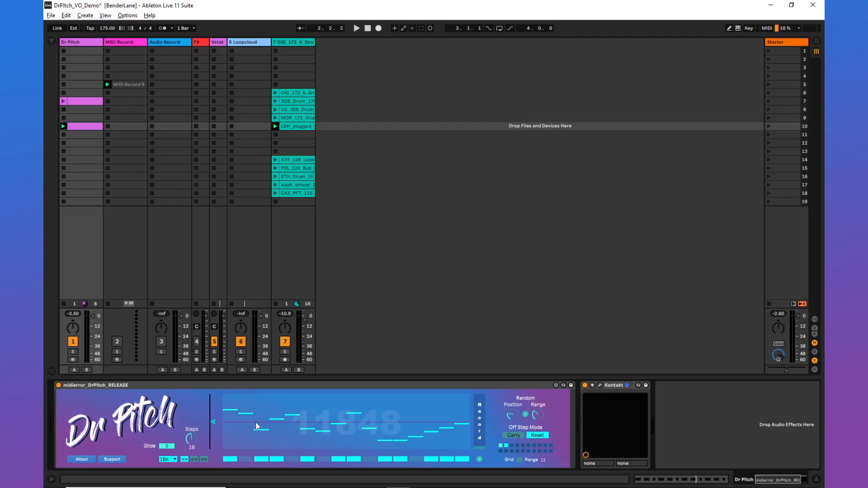
key("space")
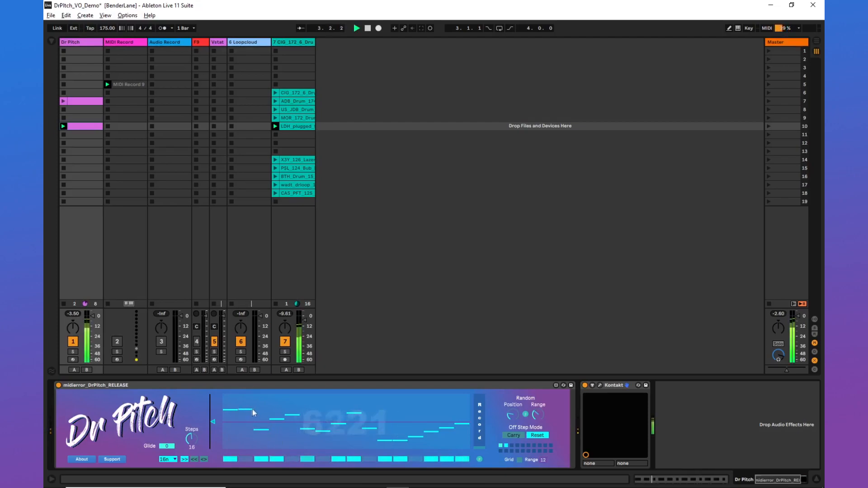
Step: Redraw the opening pitch steps high and the closing steps flat and low, and switch the closing steps back on
left_click_drag(253, 413, 280, 412)
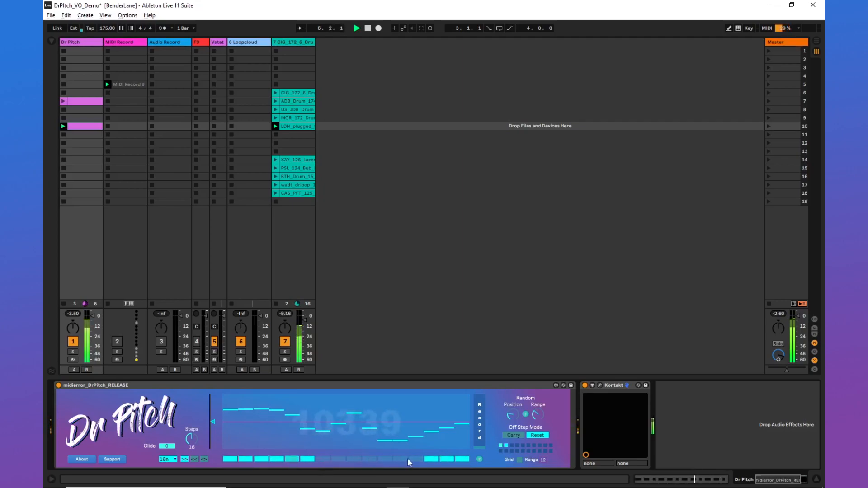
left_click_drag(391, 442, 486, 442)
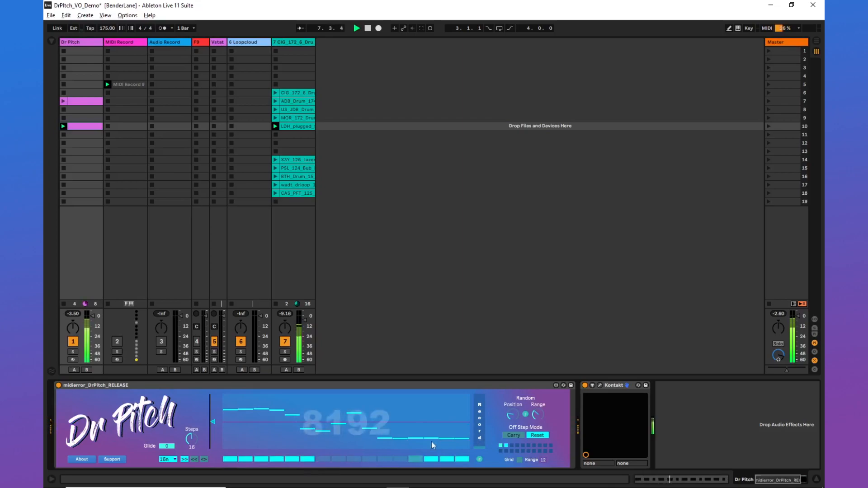
left_click_drag(381, 453, 455, 460)
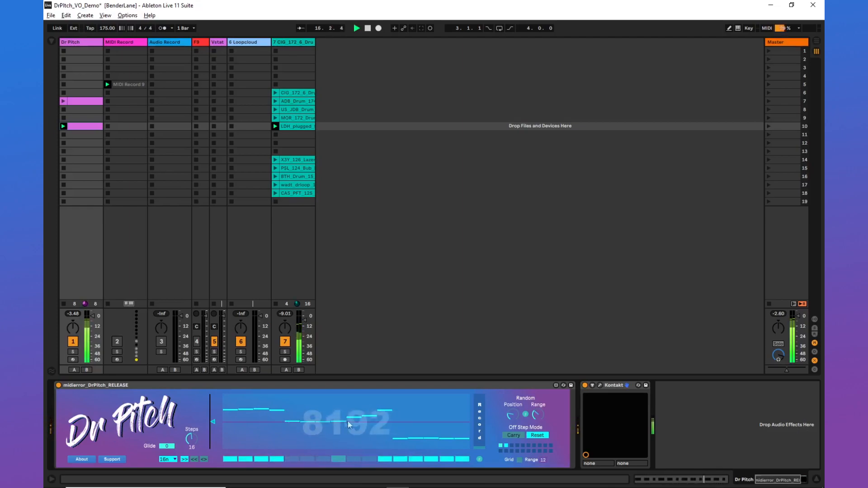
Step: Set the off step mode to Carry, launch the MOR_172 drum clip in scene 9 and return to the Dr Pitch devices
left_click(513, 436)
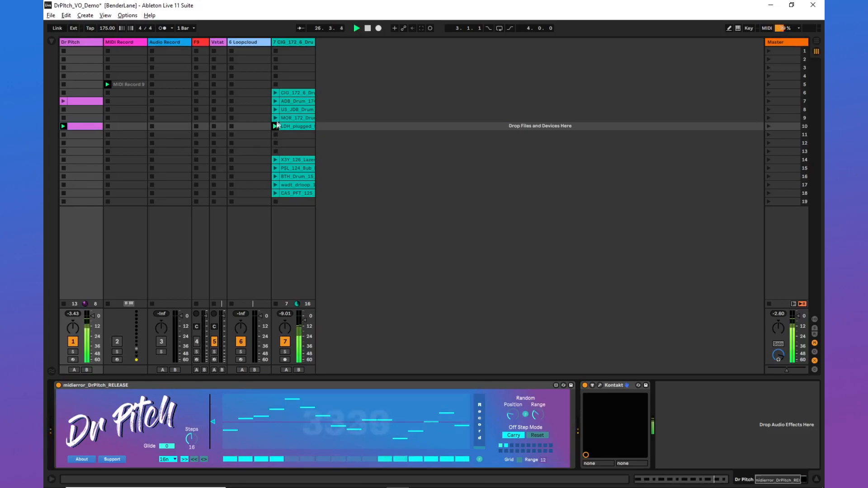
left_click(275, 118)
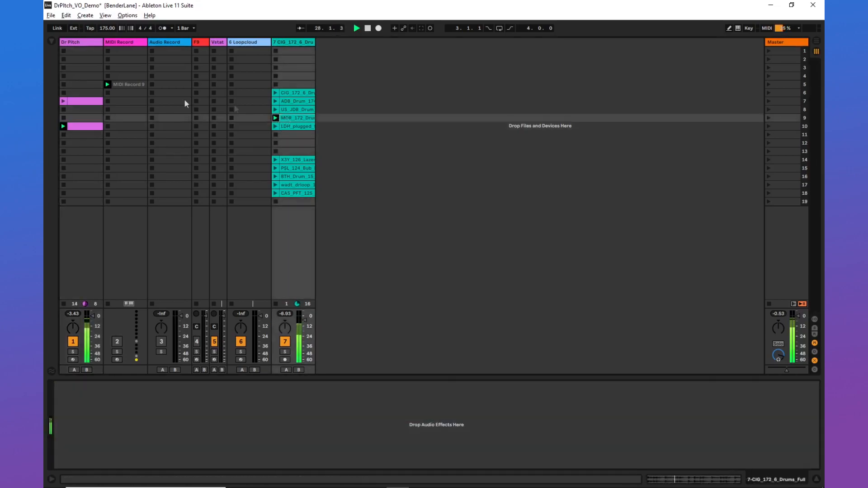
left_click(84, 43)
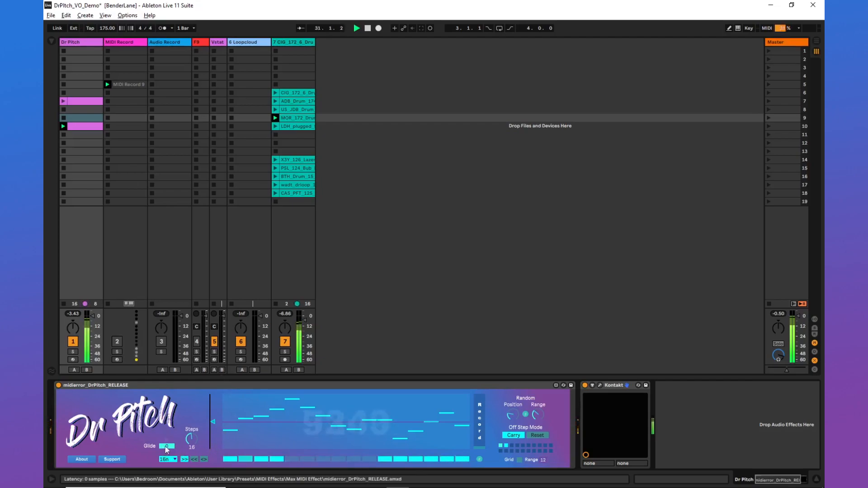
Step: Try the LDH_plugged drum clip, switch to the US_JDB_Drum clip in scene 8 and return to the Dr Pitch devices
left_click(274, 127)
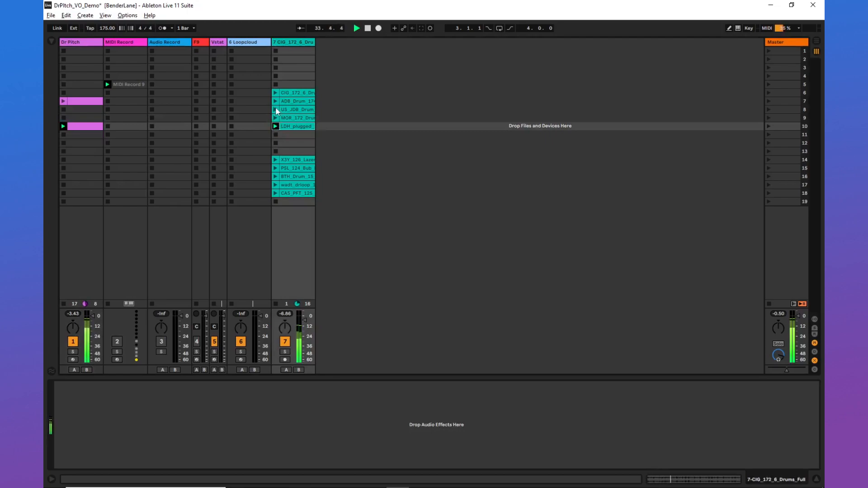
left_click(275, 109)
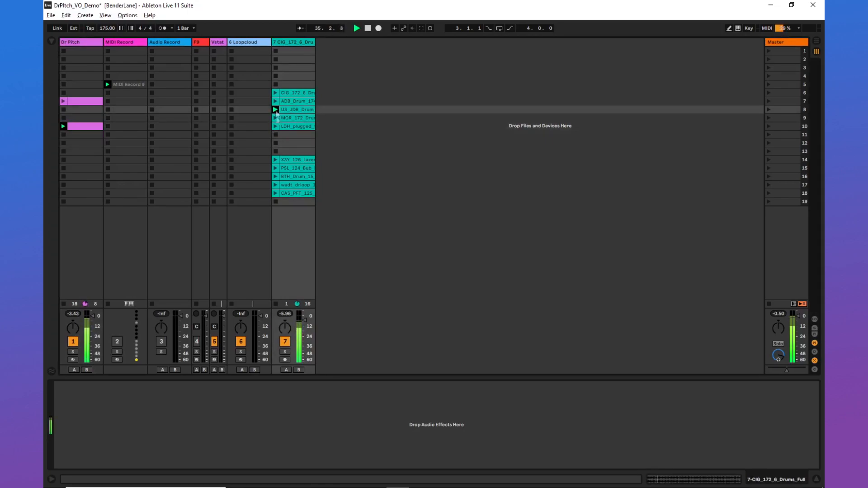
left_click(81, 42)
left_click(78, 109)
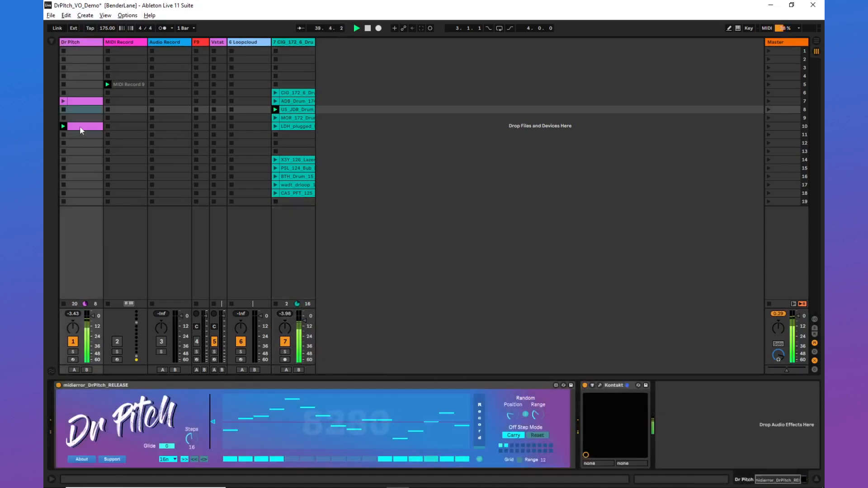
Step: Flatten the pitch steps just below centre, set Glide to 80, then draw a falling curve over the last six steps and vary the earlier ones
left_click_drag(233, 429, 475, 430)
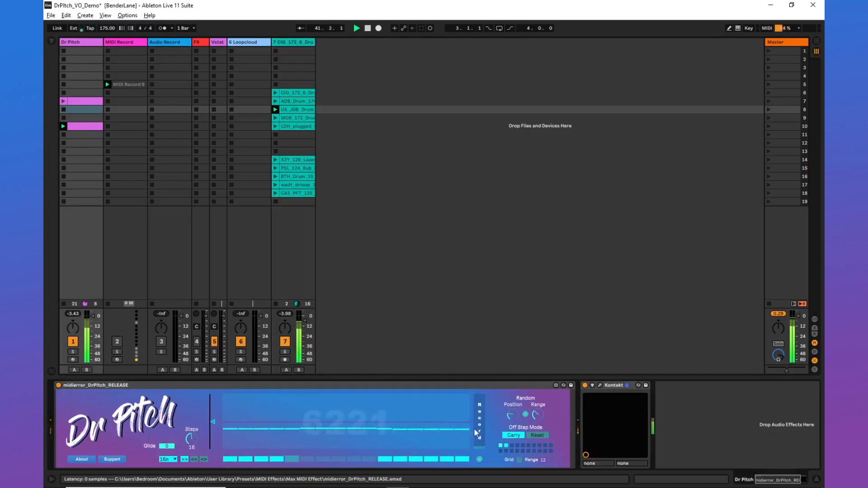
left_click_drag(384, 411, 462, 407)
mouse_move(396, 409)
left_mouse_down()
mouse_move(411, 428)
mouse_move(490, 435)
left_mouse_up()
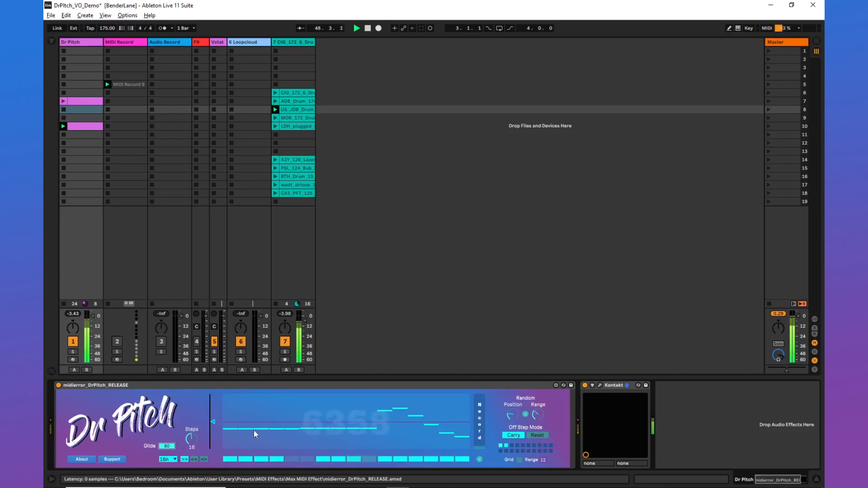
mouse_move(254, 429)
left_mouse_down()
mouse_move(314, 422)
mouse_move(346, 437)
left_mouse_up()
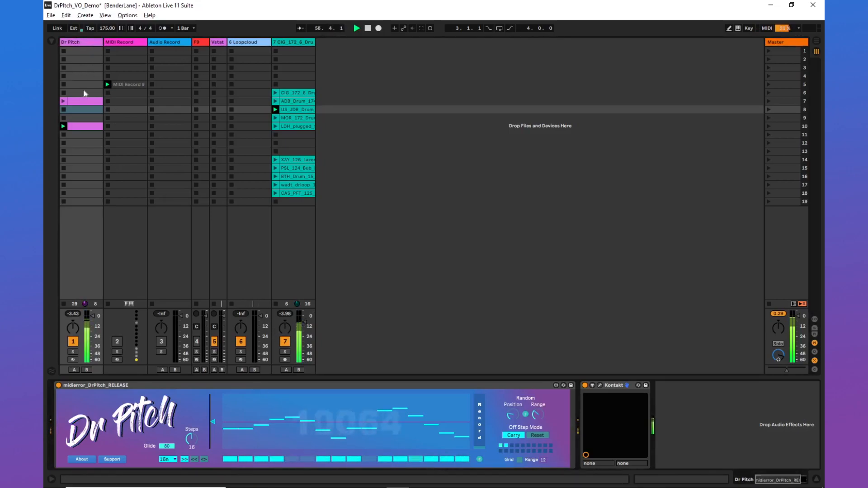
Step: Open the Kontakt window and step forward through the F9 Origins instruments to load F9 OR Crystal Bass
left_click(599, 385)
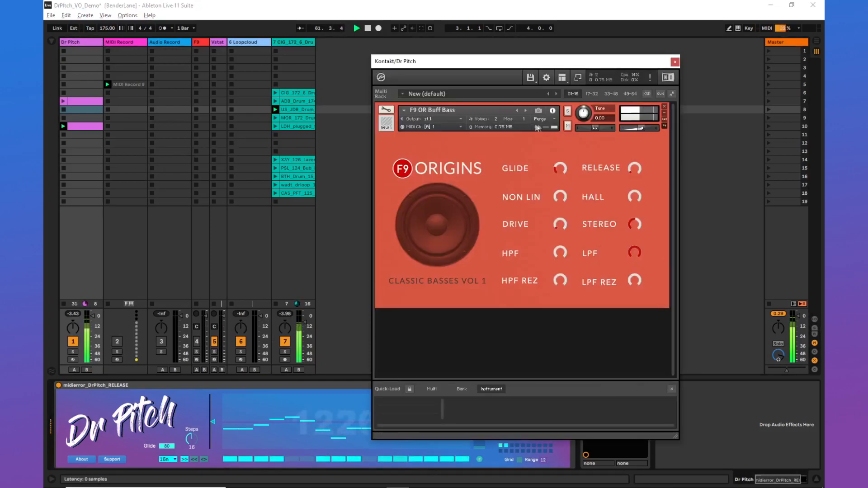
left_click(526, 110)
left_click(526, 110)
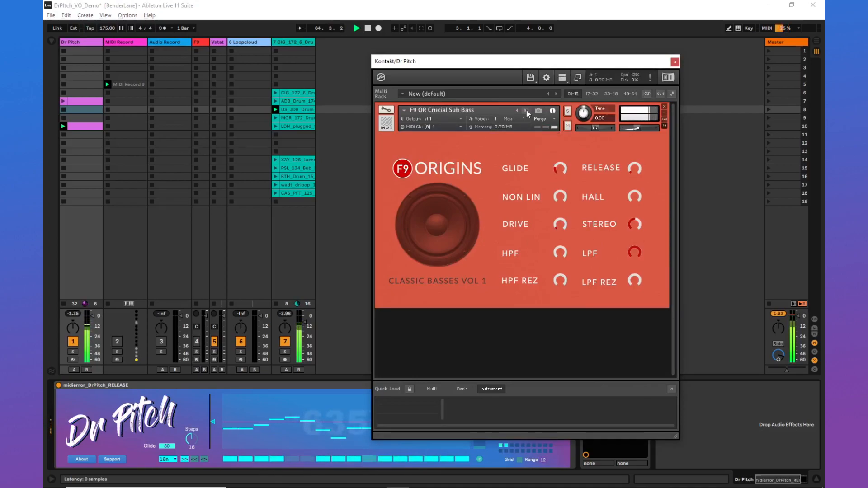
left_click(525, 111)
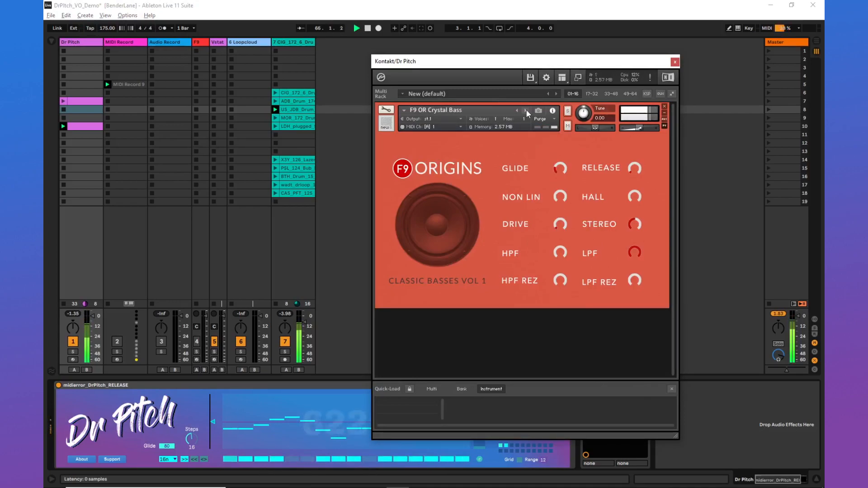
Step: Raise the Crystal Bass instrument's output volume slightly and close the Kontakt window
mouse_move(638, 128)
left_mouse_down()
mouse_move(652, 127)
mouse_move(645, 129)
left_mouse_up()
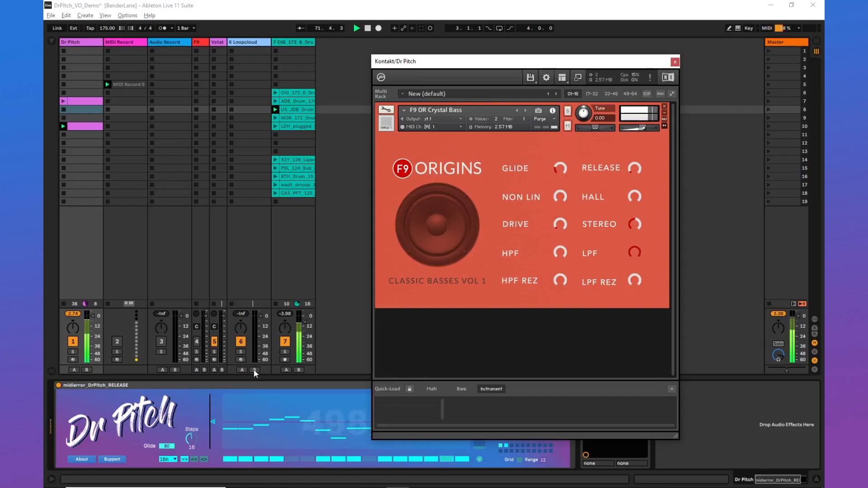
left_click(254, 383)
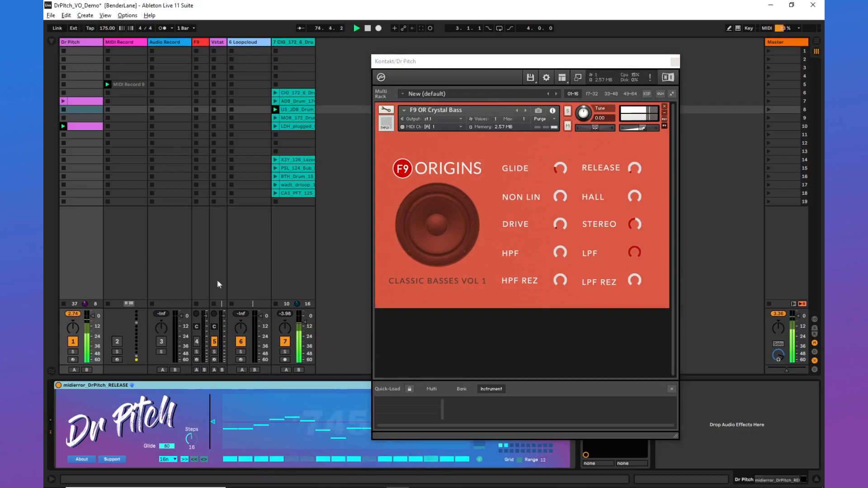
left_click(673, 63)
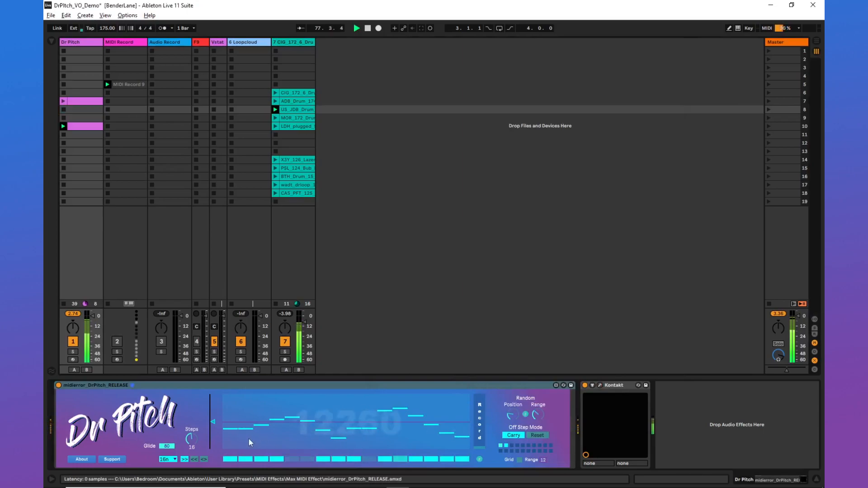
Step: Reset all Dr Pitch steps to centre and record a live pitch movement across the 16 steps
left_click(213, 422)
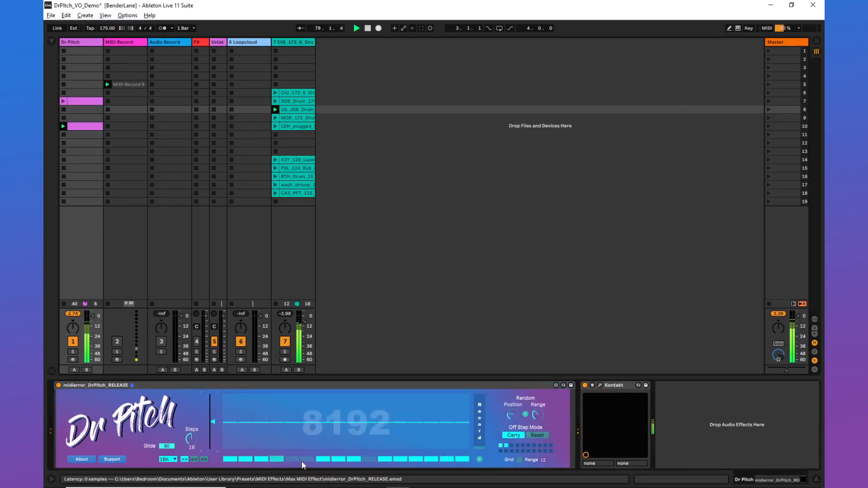
left_click(479, 422)
mouse_move(480, 423)
left_mouse_down()
mouse_move(480, 437)
mouse_move(479, 405)
mouse_move(479, 444)
mouse_move(481, 415)
left_mouse_up()
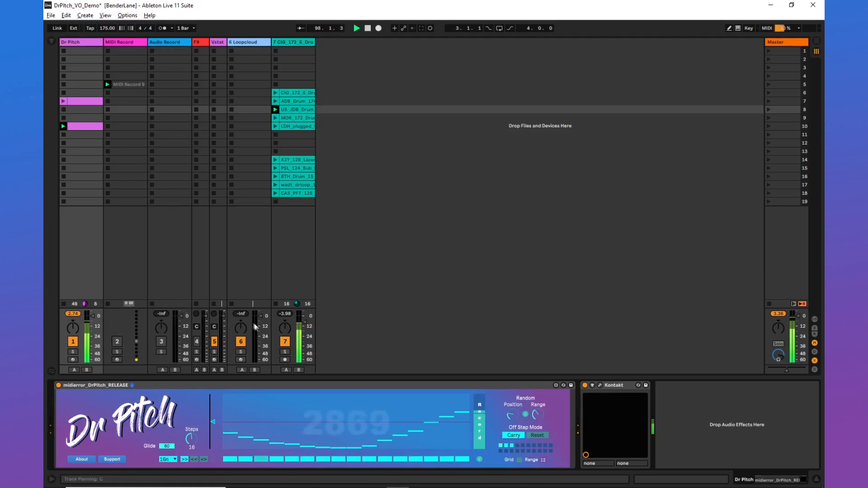
Step: Launch the LDH_plugged drum clip in scene 10 and return to the Dr Pitch track's devices
left_click(275, 127)
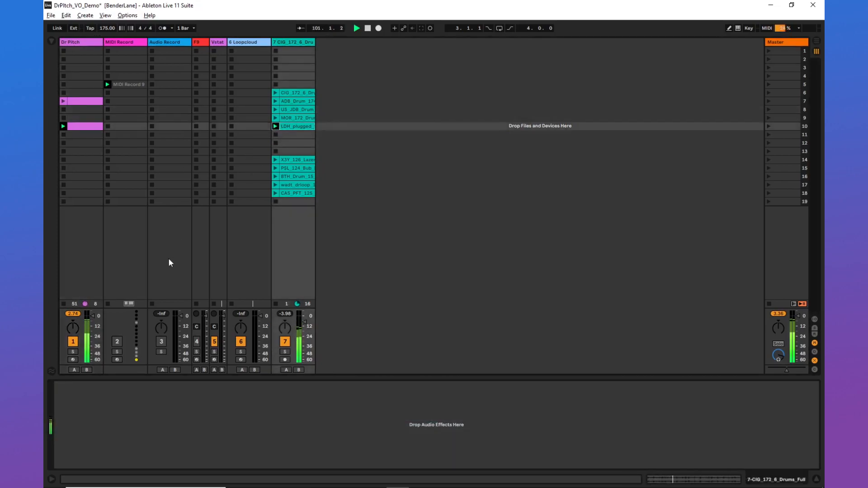
left_click(87, 268)
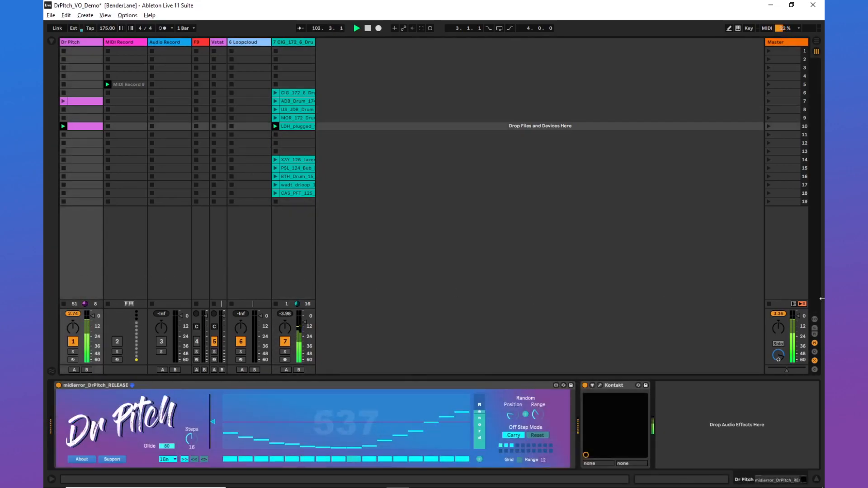
Step: Show the return tracks and sends, then raise the Dr Pitch track's send B to add some Delay
left_click(816, 335)
left_click(815, 335)
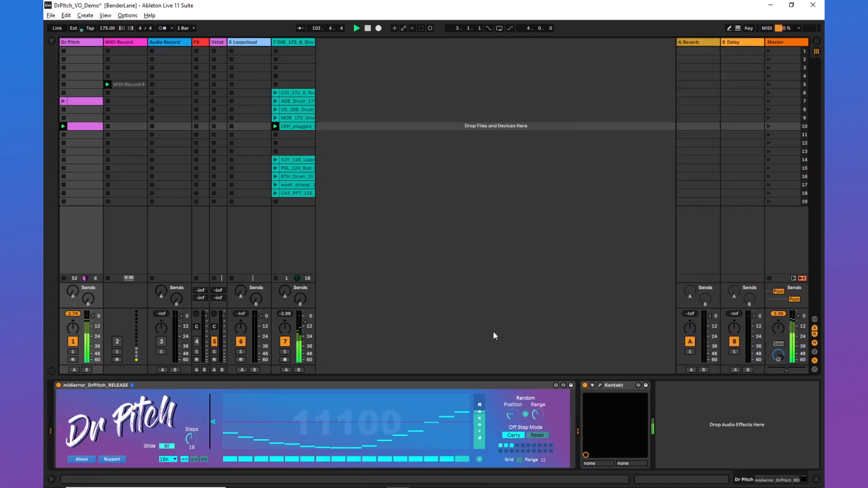
mouse_move(87, 303)
left_mouse_down()
mouse_move(87, 275)
mouse_move(87, 298)
left_mouse_up()
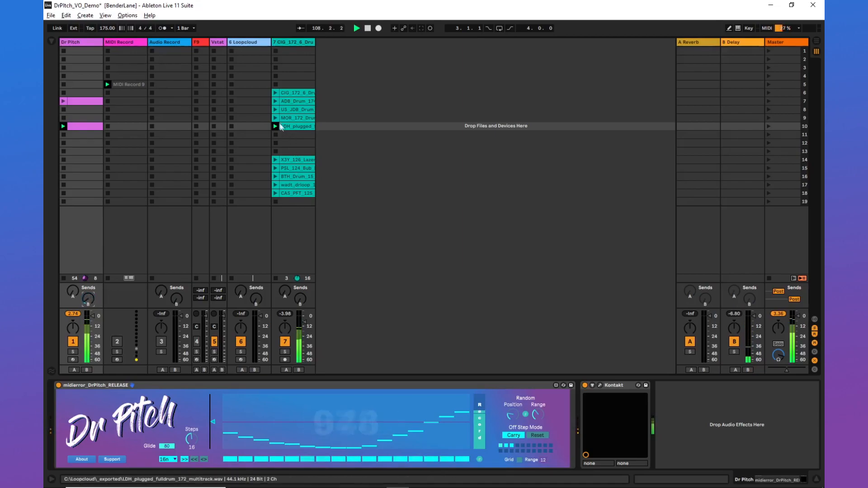
Step: Launch the US_JDB_Drum clip in scene 8, then recall other stored Dr Pitch patterns and return to the recorded pattern in slot 3
left_click(275, 109)
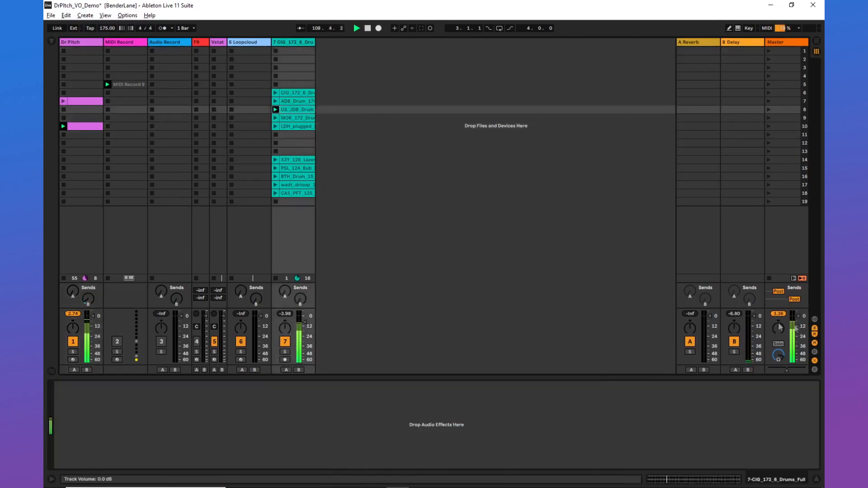
left_click(82, 42)
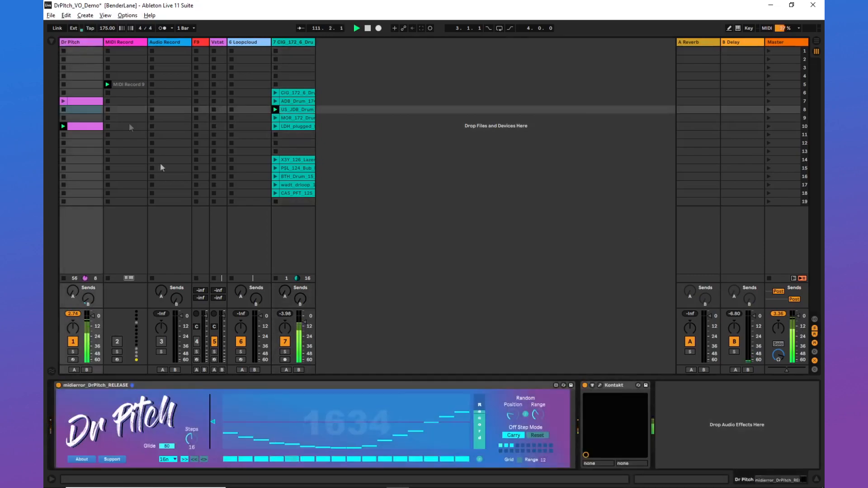
left_click(508, 448)
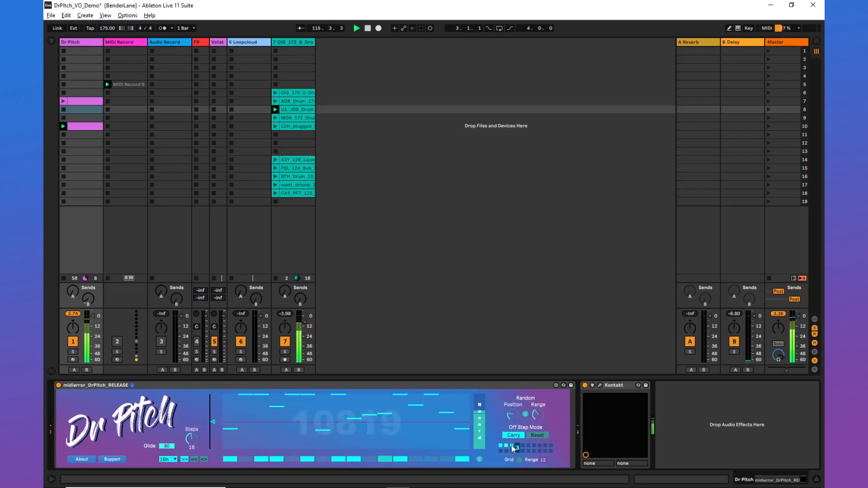
left_click(513, 448)
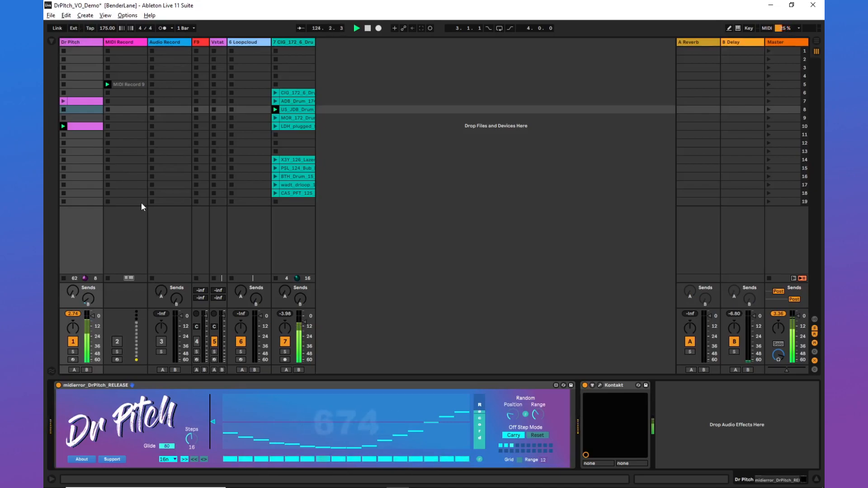
Step: Set the Dr Pitch step rate to 8n, start playback, and raise Glide well beyond 336
left_click(174, 459)
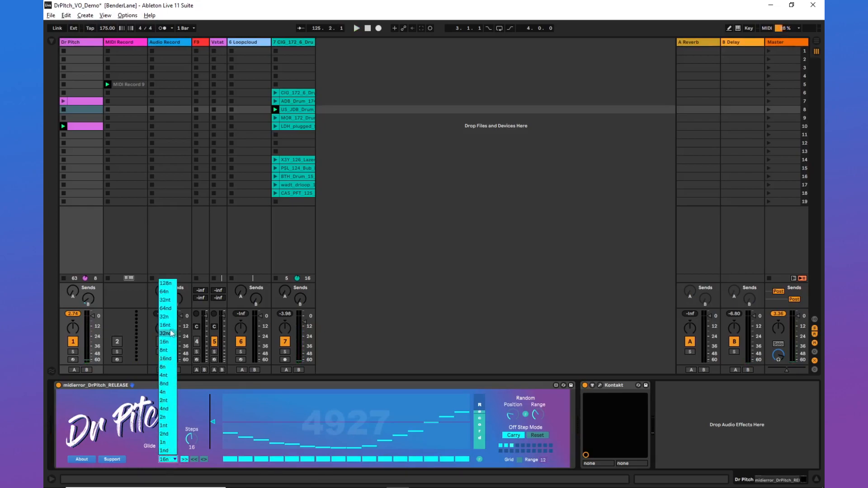
left_click(166, 369)
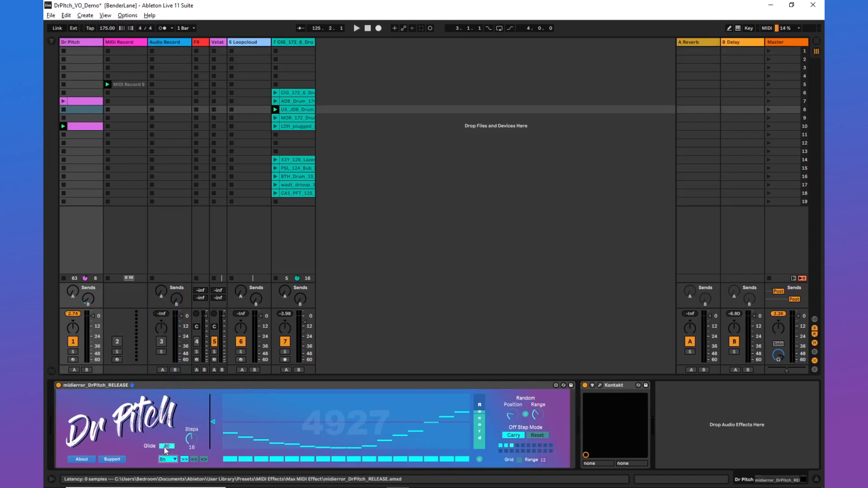
key("space")
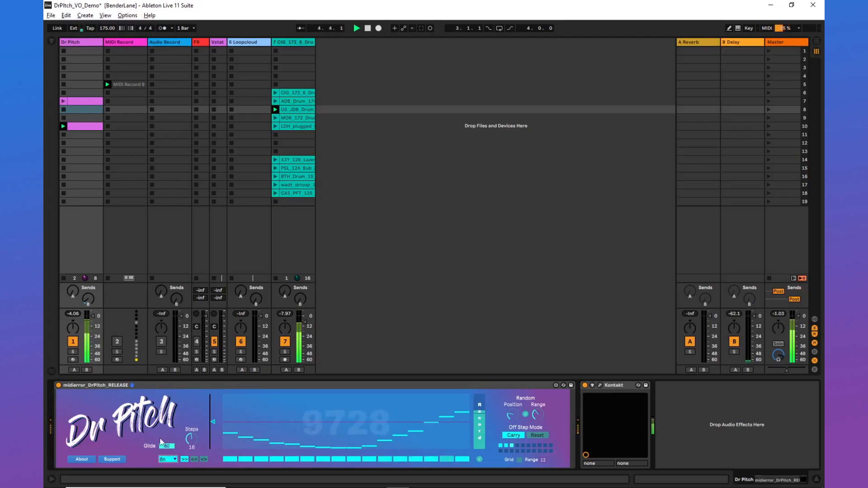
left_click_drag(167, 447, 167, 332)
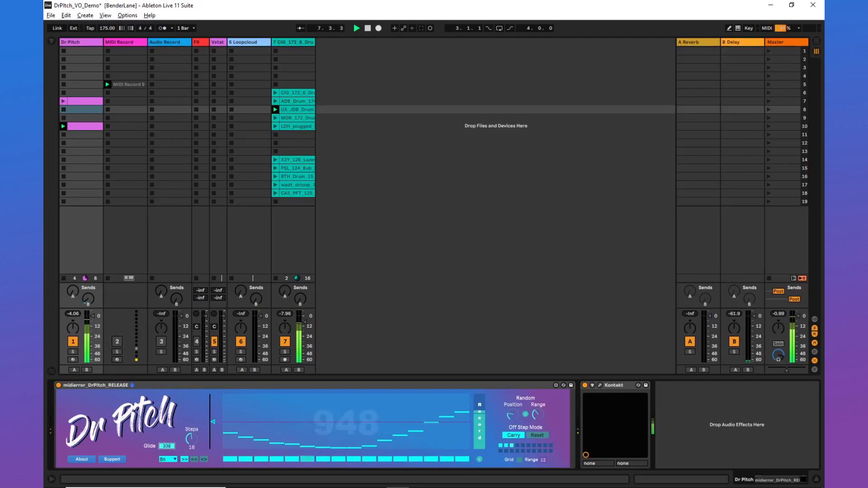
left_click_drag(167, 284, 167, 256)
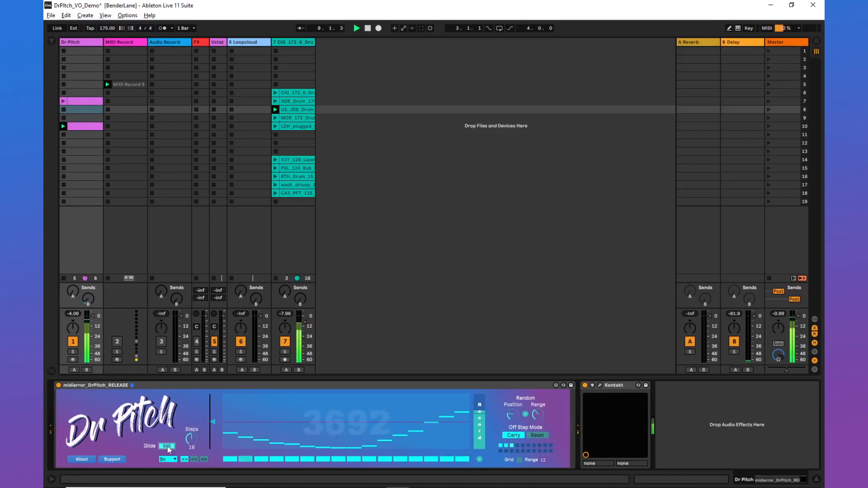
Step: Lower the Dr Pitch Glide to 68 and set the step rate back to 16n
mouse_move(167, 446)
left_mouse_down()
mouse_move(166, 487)
mouse_move(167, 451)
left_mouse_up()
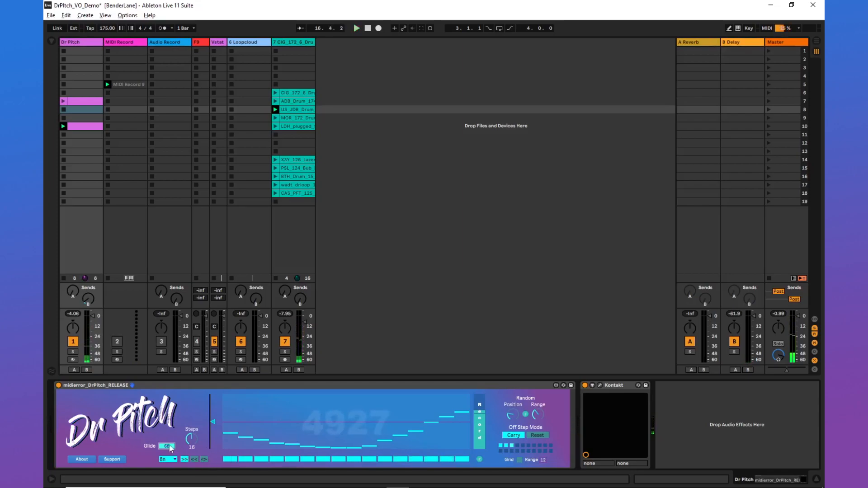
left_click(172, 460)
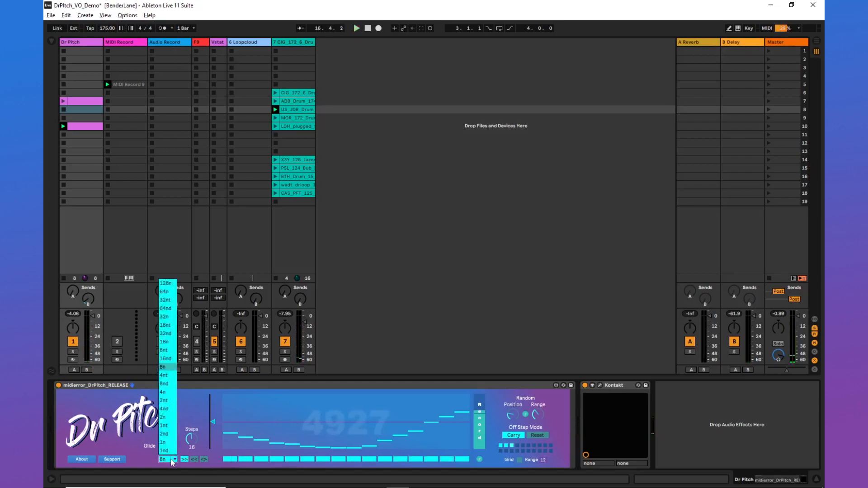
left_click(168, 344)
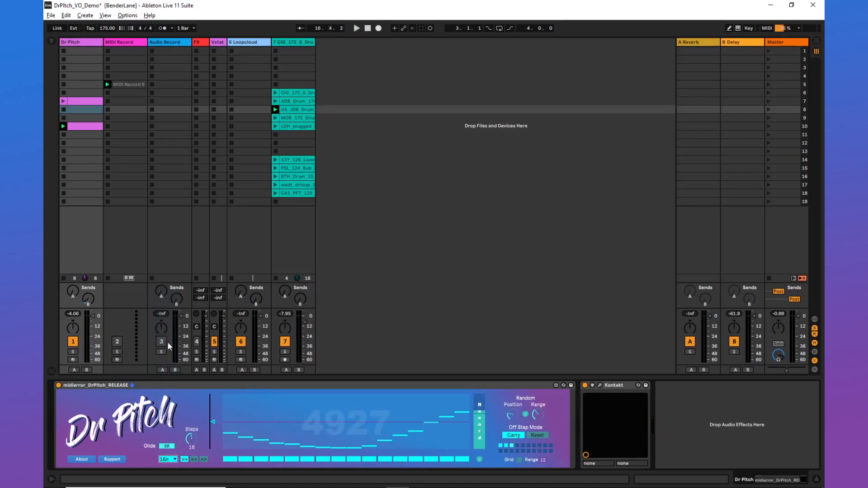
Step: Launch the CIG_172_6 drum clip in scene 6 and return to the Dr Pitch track's devices
left_click(275, 93)
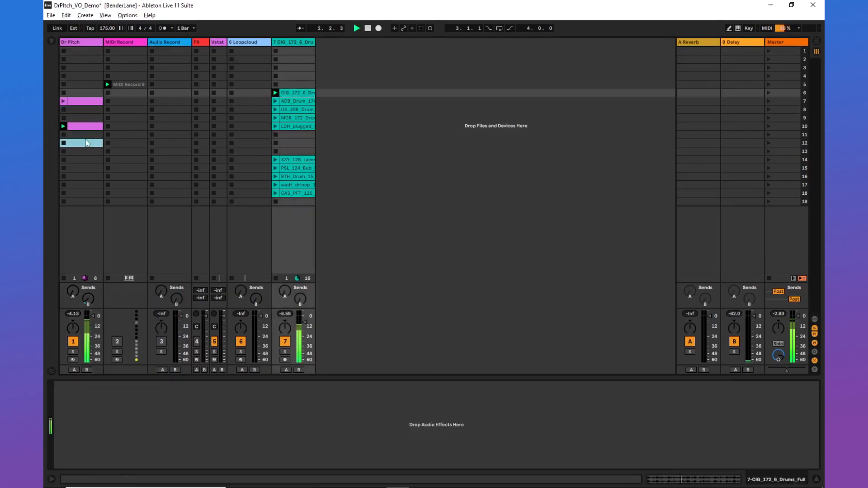
left_click(83, 143)
left_click(81, 51)
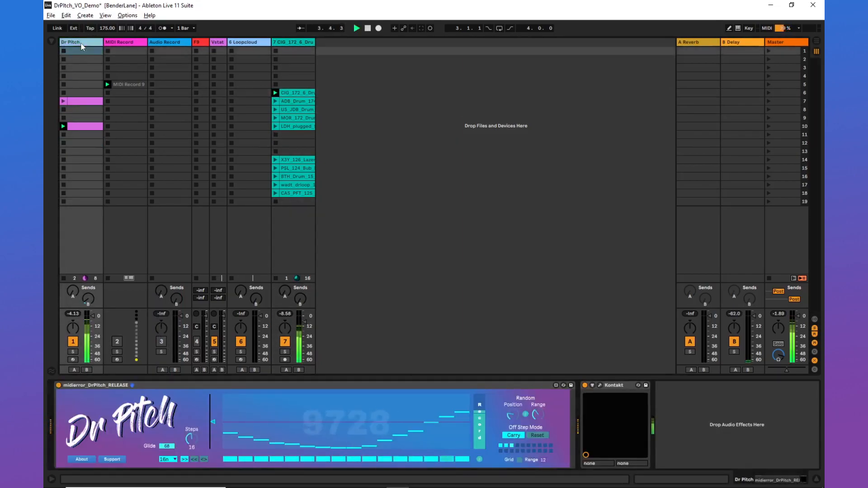
Step: Open the Dr Pitch track's Kontakt instrument and step through its presets to F9 OR Decon Bass
left_click(599, 385)
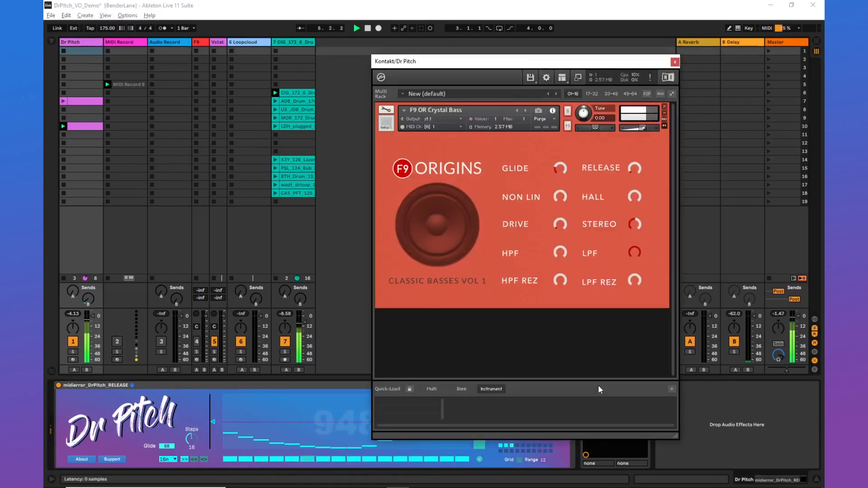
left_click(526, 111)
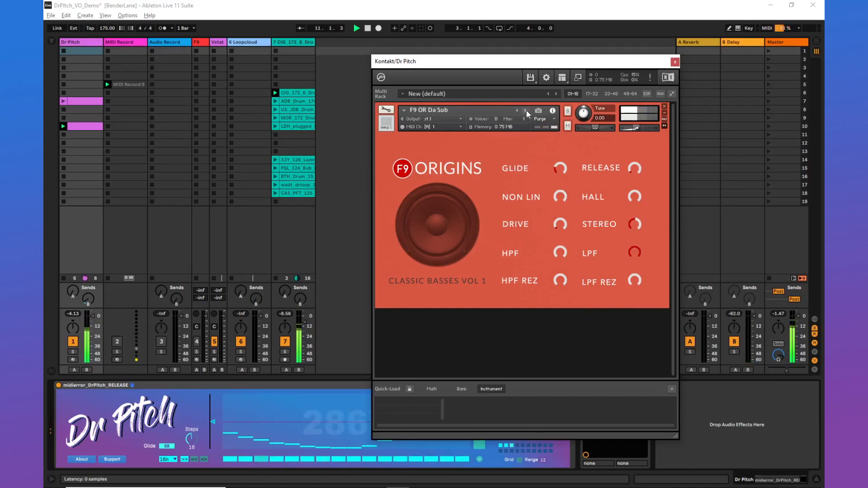
left_click(526, 110)
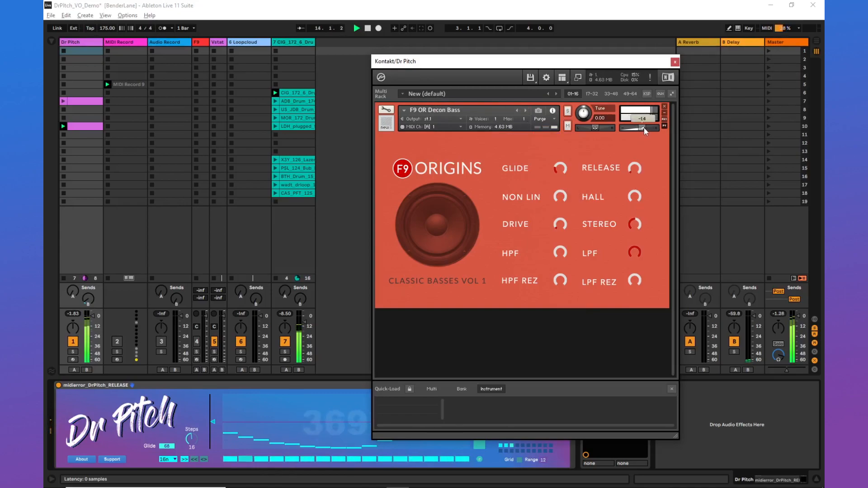
Step: Create an empty MIDI clip in scene 13 of the Dr Pitch track, enlarge its note editor, and close the Kontakt window
left_click(78, 144)
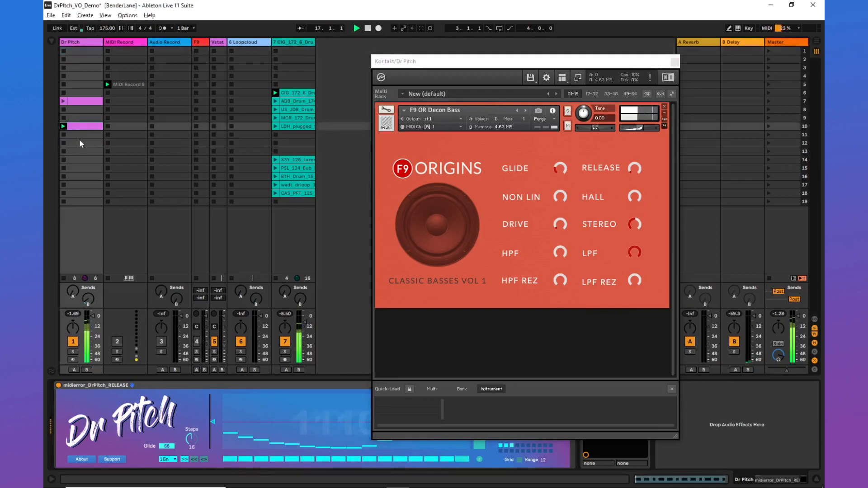
left_click(77, 152)
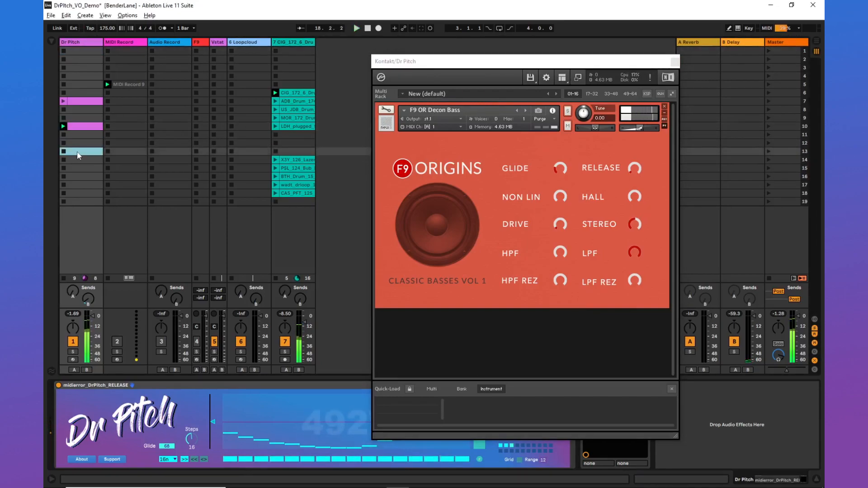
double_click(77, 152)
left_click_drag(264, 306, 265, 240)
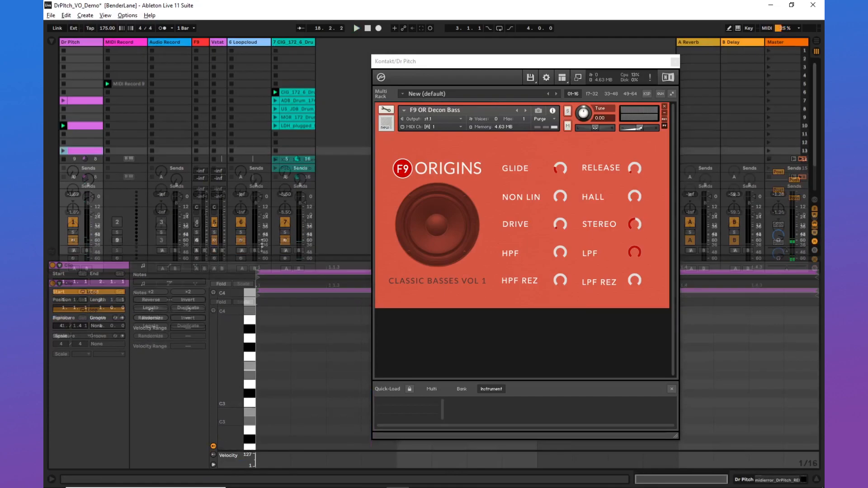
scroll(274, 379, "down", 3)
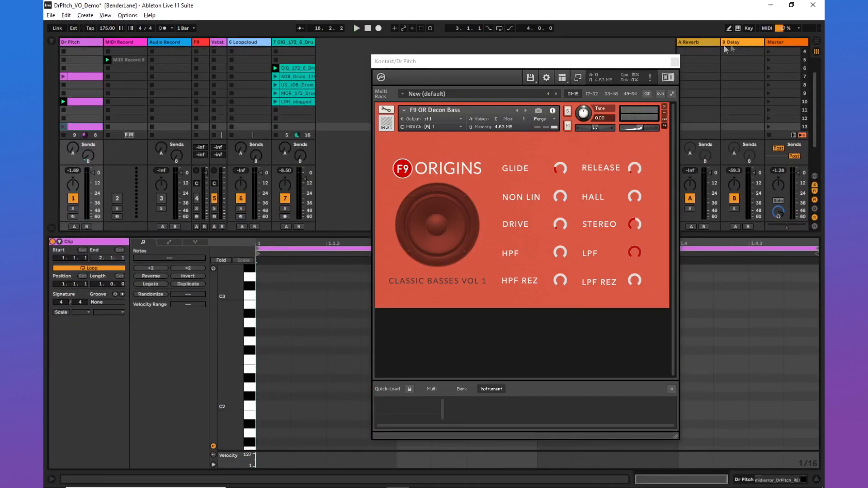
left_click(674, 61)
Step: Draw a rhythm of five C2 notes in the one-bar clip and duplicate the loop to two bars, restoring the smaller clip view
scroll(374, 348, "down", 2)
mouse_move(264, 335)
left_mouse_down()
mouse_move(588, 332)
mouse_move(571, 333)
left_mouse_up()
left_click_drag(636, 332, 797, 331)
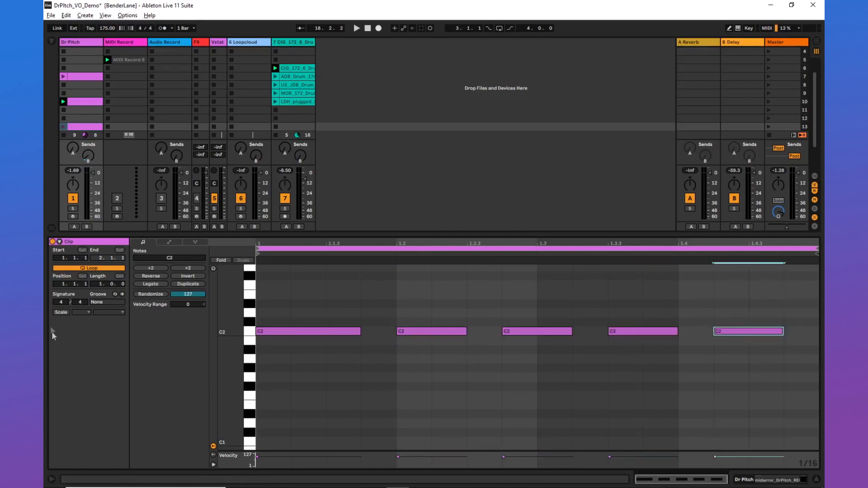
left_click(186, 285)
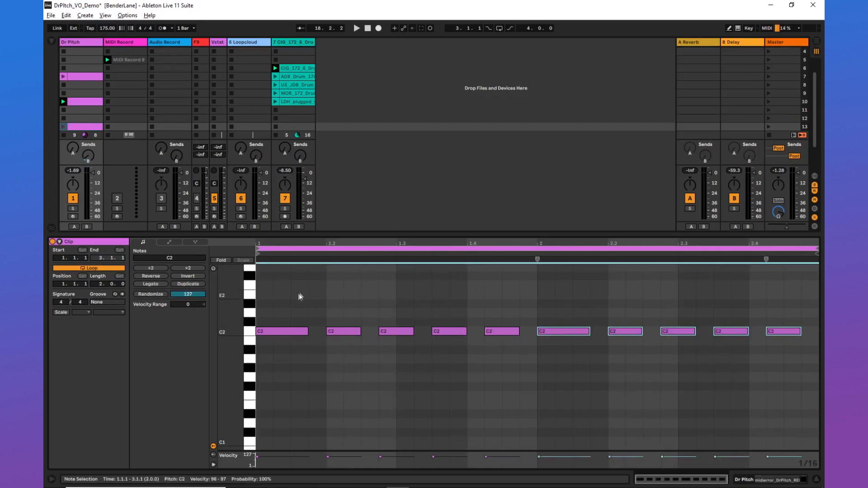
left_click_drag(232, 234, 226, 343)
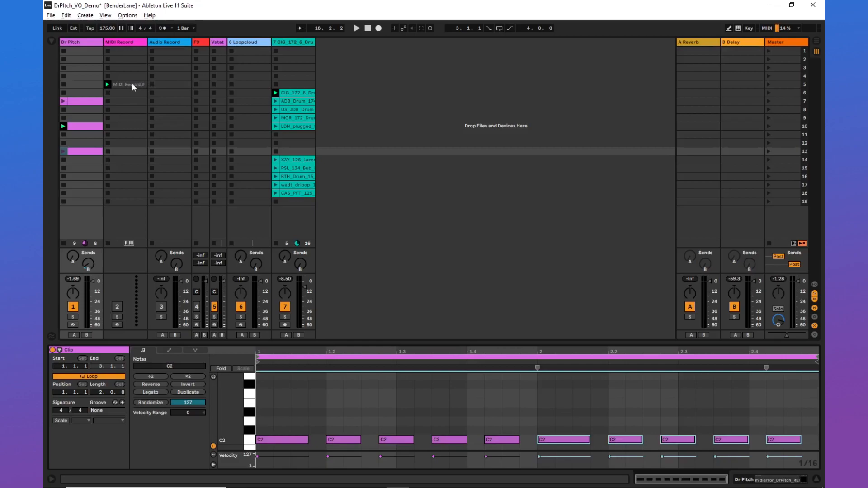
Step: Start playback, arm the MIDI Record track, and record a four-bar clip of the Dr Pitch output in scene 10
key("space")
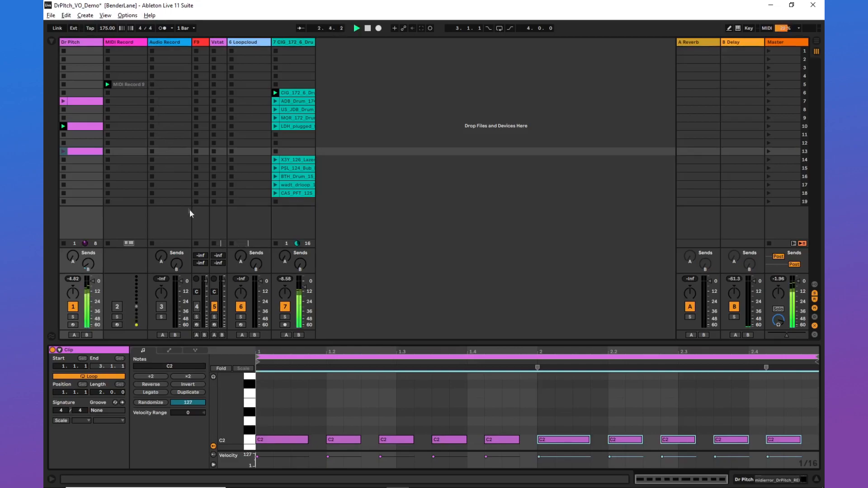
left_click(117, 325)
left_click(126, 206)
left_click(109, 123)
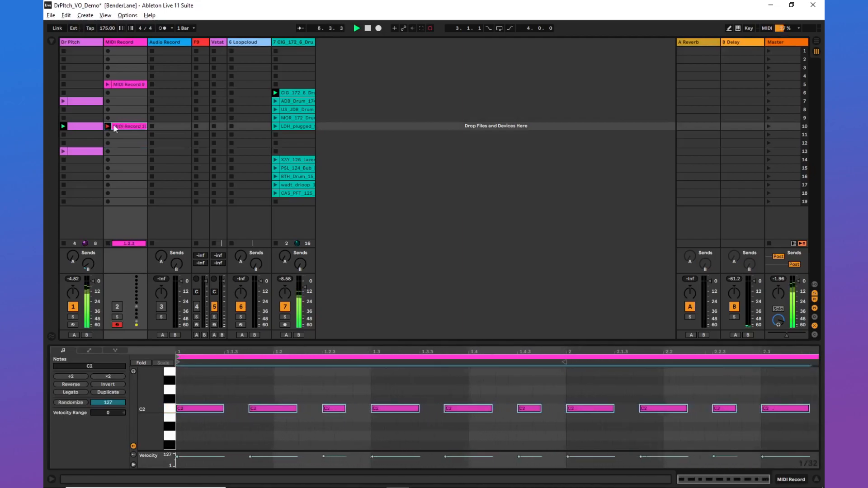
left_click(108, 127)
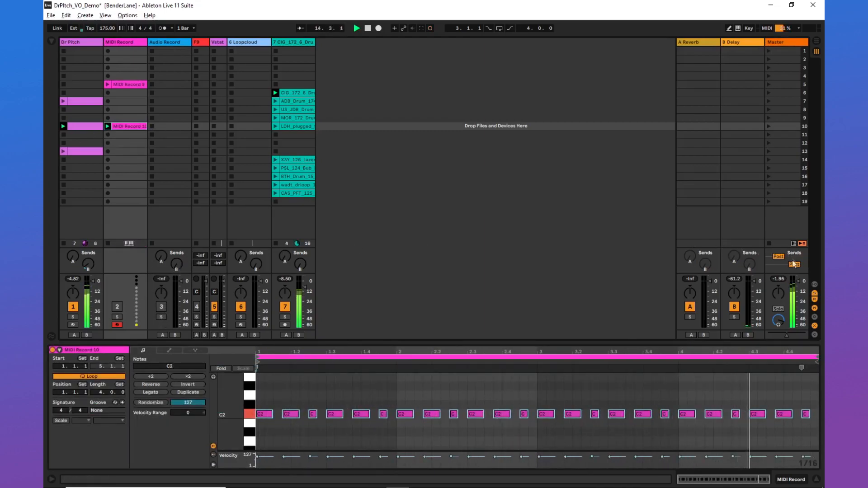
Step: Hide the sends and returns, show the input/output routing, and set the Audio Record track's input to Dr Pitch
left_click(815, 293)
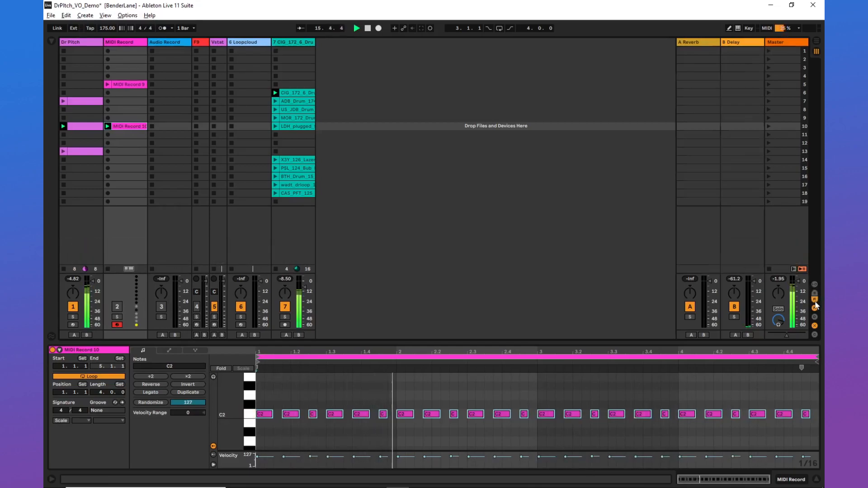
left_click(814, 299)
left_click(815, 286)
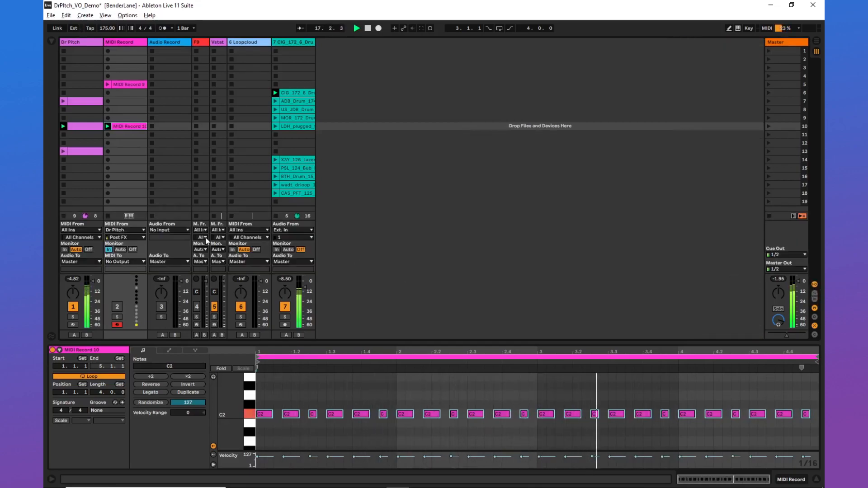
left_click(174, 230)
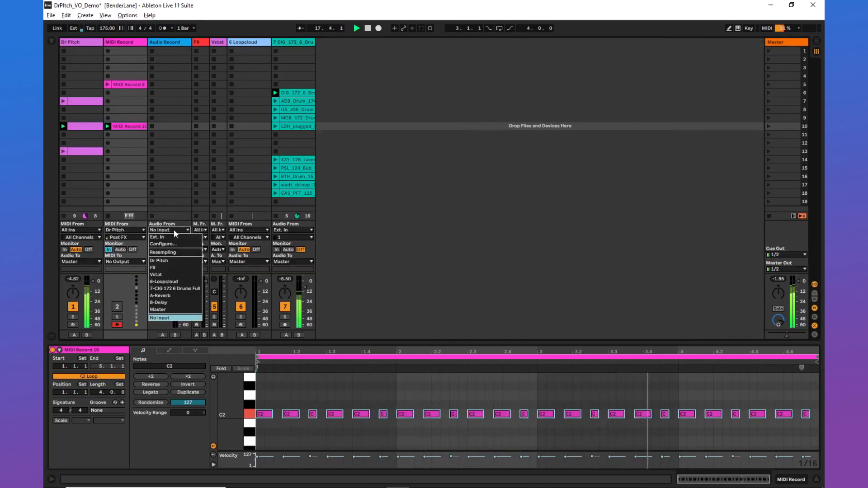
left_click(170, 260)
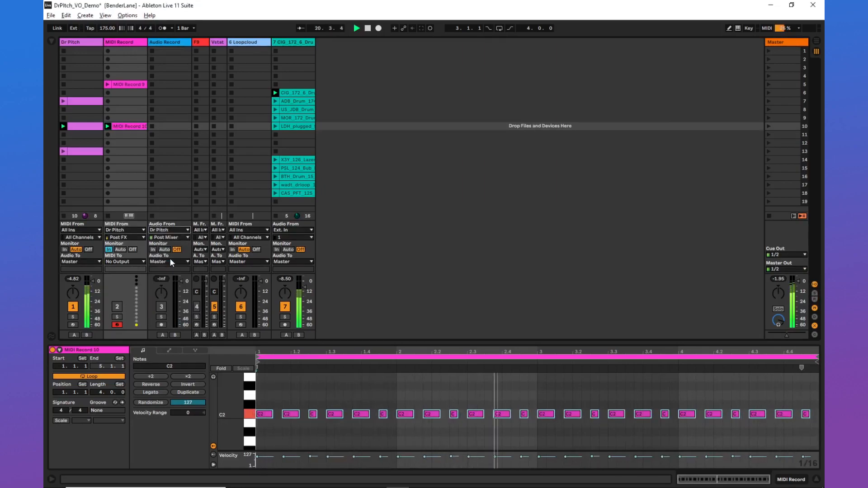
Step: Arm the Audio Record track and record a four-bar audio clip of the Dr Pitch bass in scene 10
left_click(161, 325)
left_click(154, 126)
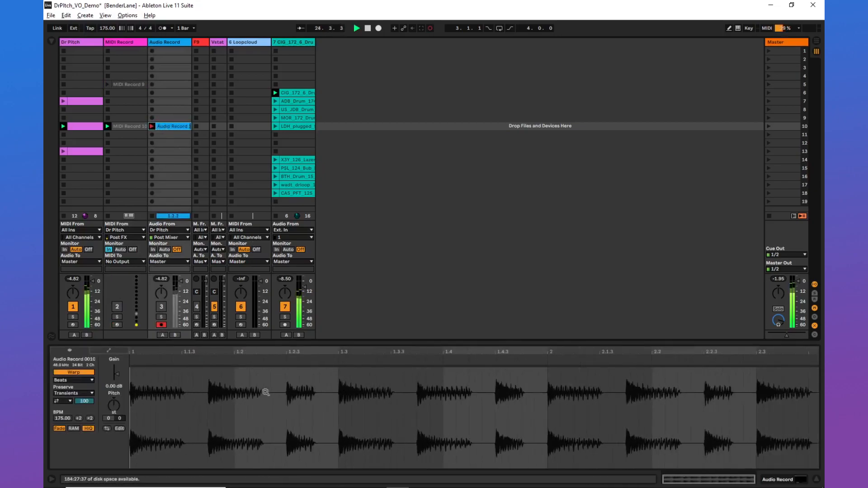
left_click(153, 126)
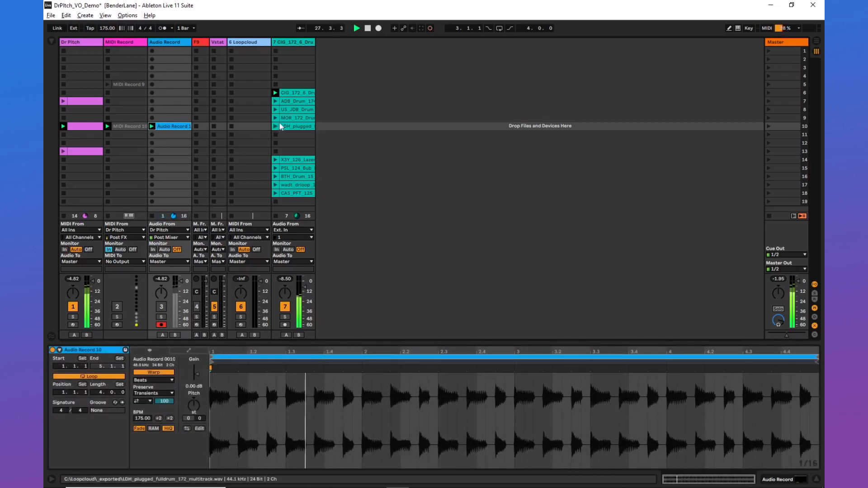
Step: Launch the US_JDB_Drum clip in scene 8 and save the Live set
left_click(275, 109)
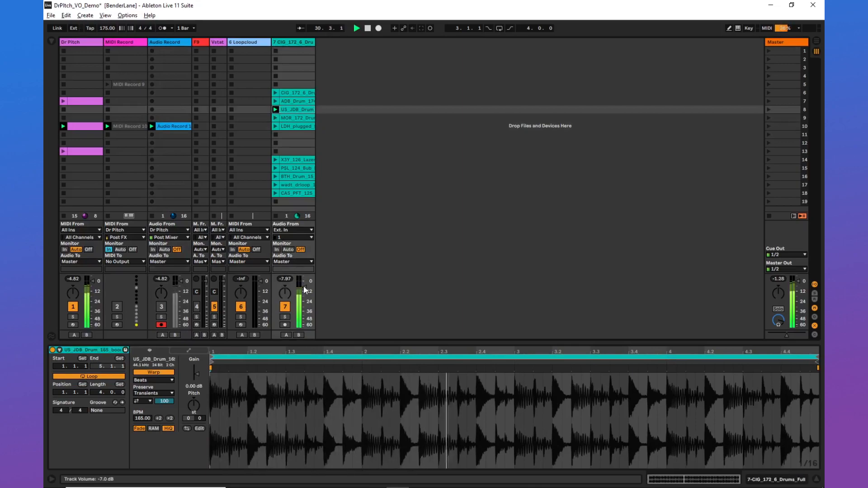
key("ctrl+s")
key("alt+Tab")
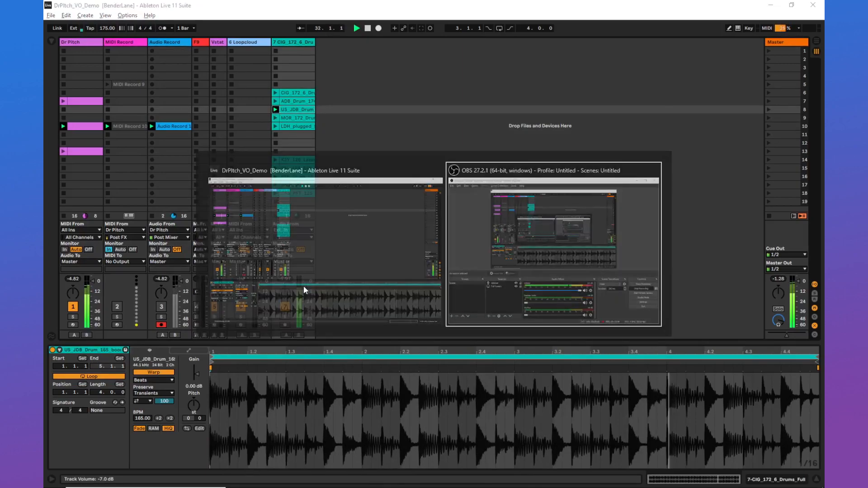
key("alt+Tab")
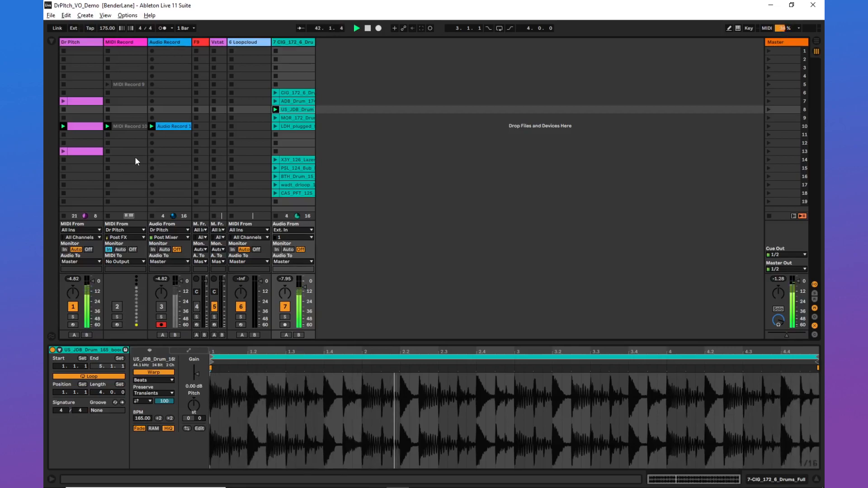
Step: Return to the Dr Pitch track's devices, set Off Step Mode to Reset, and switch off several steps of the sequence
left_click(82, 41)
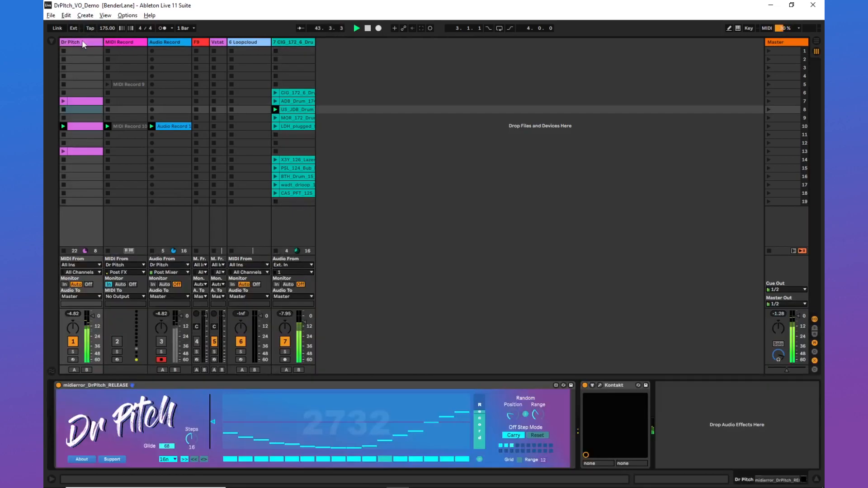
left_click(537, 435)
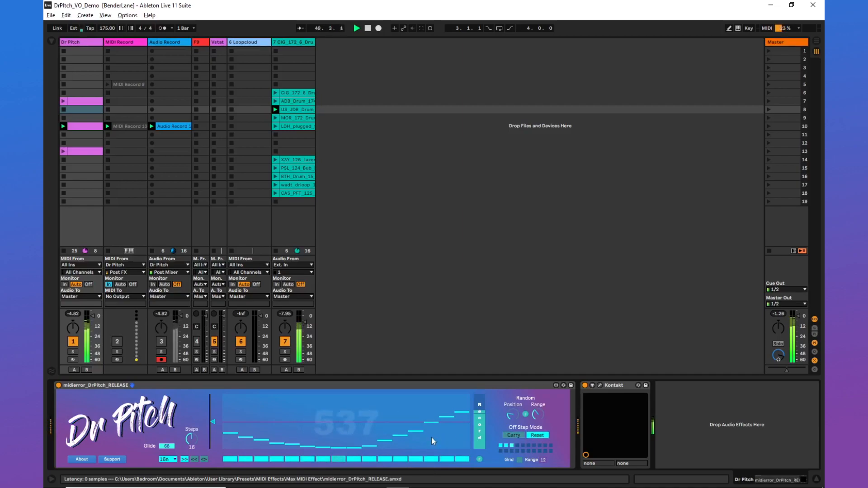
left_click_drag(382, 459, 304, 459)
left_click_drag(448, 460, 462, 459)
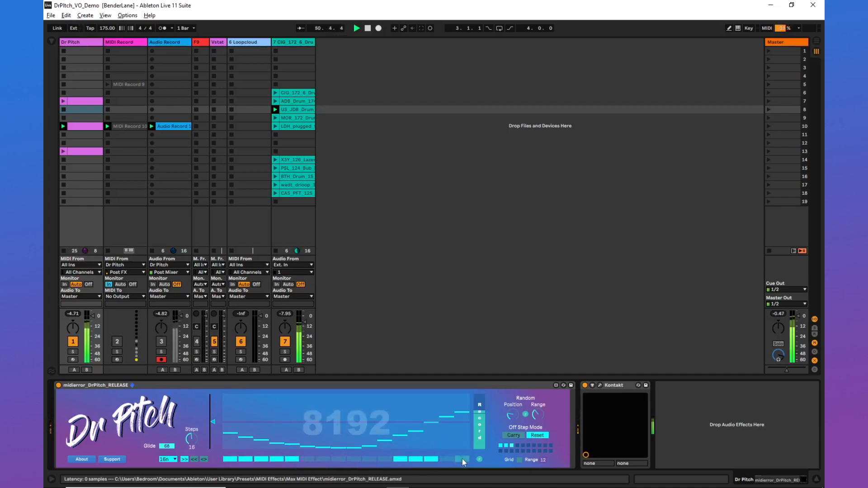
Step: Recall the third Dr Pitch sequence preset and store the version with switched-off steps in the fourth preset slot
left_click(512, 446)
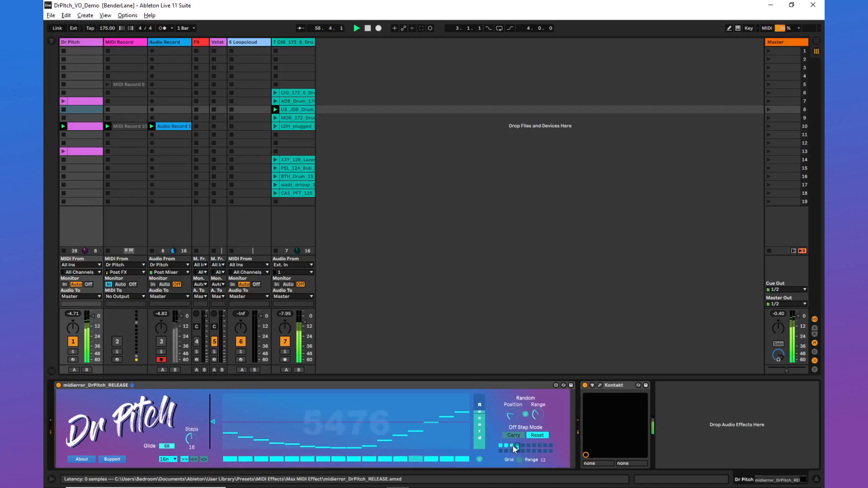
left_click(517, 444)
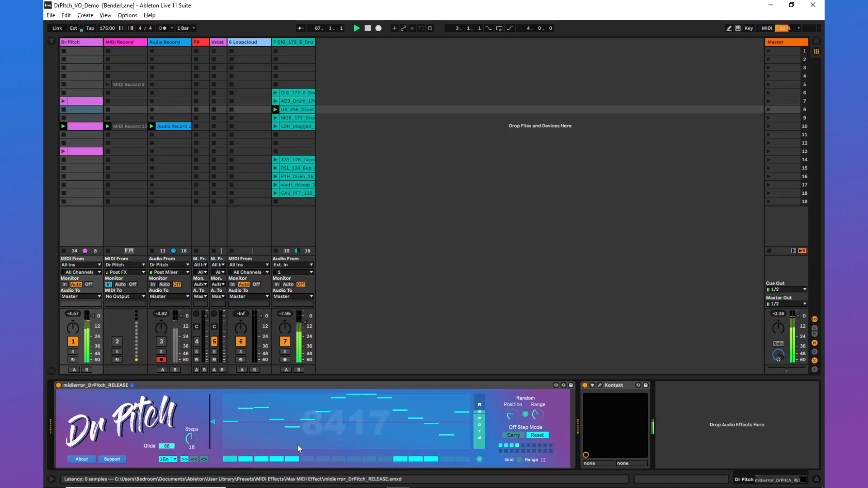
Step: Show the sends and the return tracks in the Session mixer, and hide both again
left_click(815, 328)
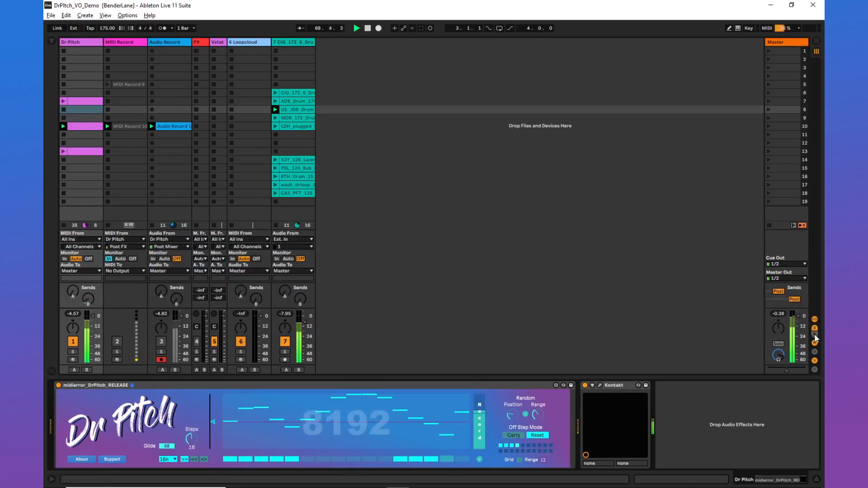
left_click(815, 335)
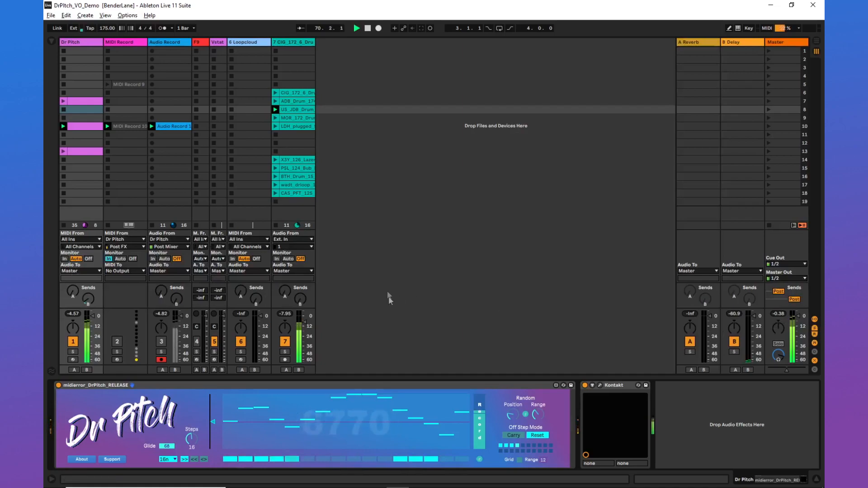
left_click(815, 335)
left_click(814, 328)
Step: Show the track delays and hide the mixer controls, switching the input/output routing off and back on
left_click(815, 352)
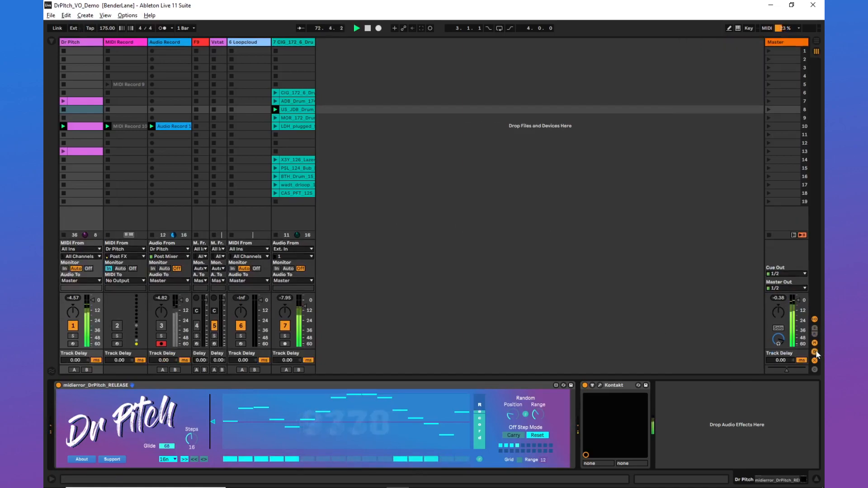
left_click(815, 343)
left_click(815, 319)
left_click(814, 319)
Step: Show the sends and return tracks, raise the Dr Pitch track's Delay send to about -17 dB, and hide the returns
left_click(815, 328)
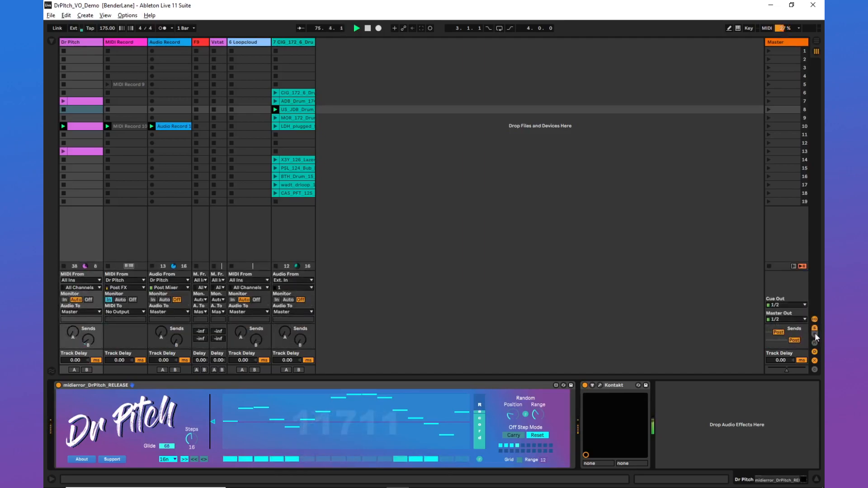
left_click(815, 335)
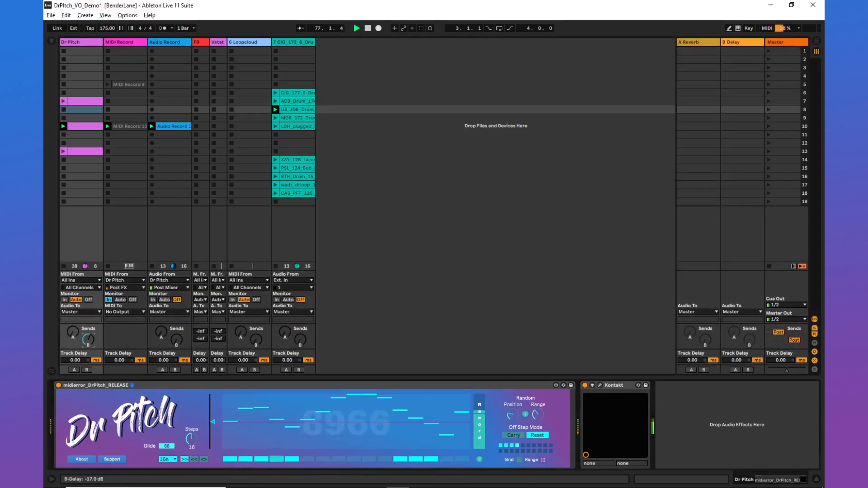
left_click(815, 335)
Step: Restore the mixer controls and hide the track delays
left_click(814, 343)
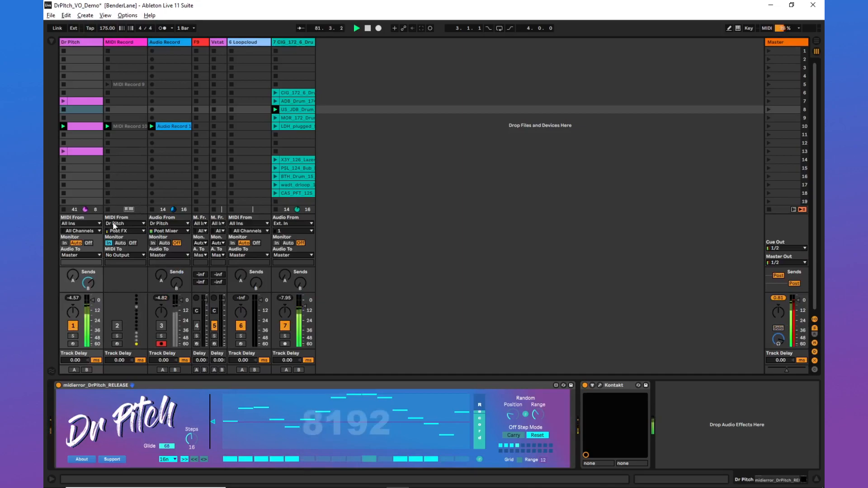
left_click(815, 361)
left_click(815, 360)
left_click(814, 352)
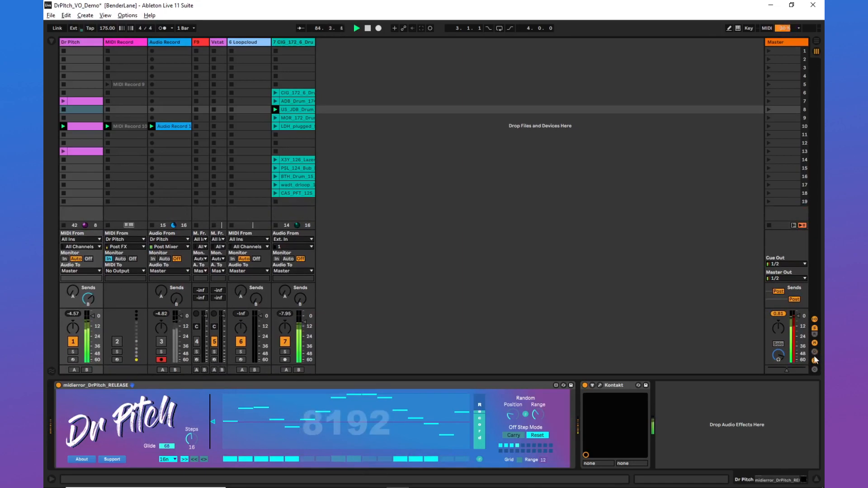
Step: Record the Dr Pitch output in scene 16 as an audio clip and, with MIDI Record armed, as a four-bar MIDI clip
left_click(152, 176)
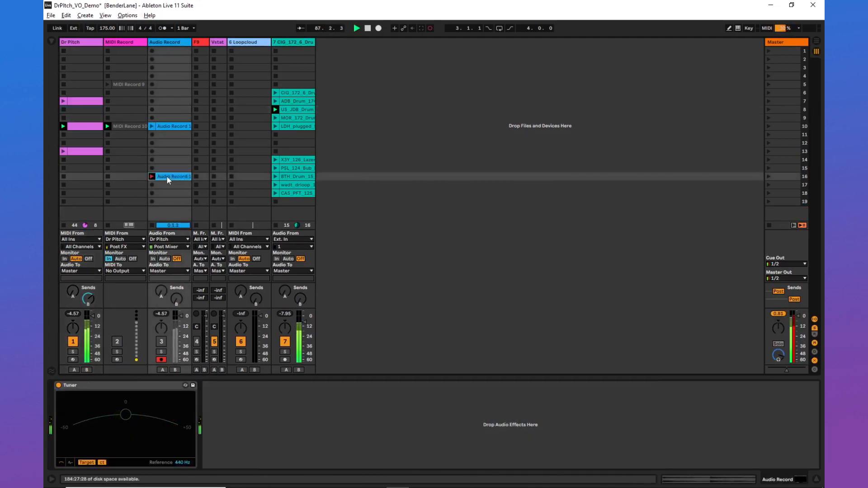
left_click(166, 175)
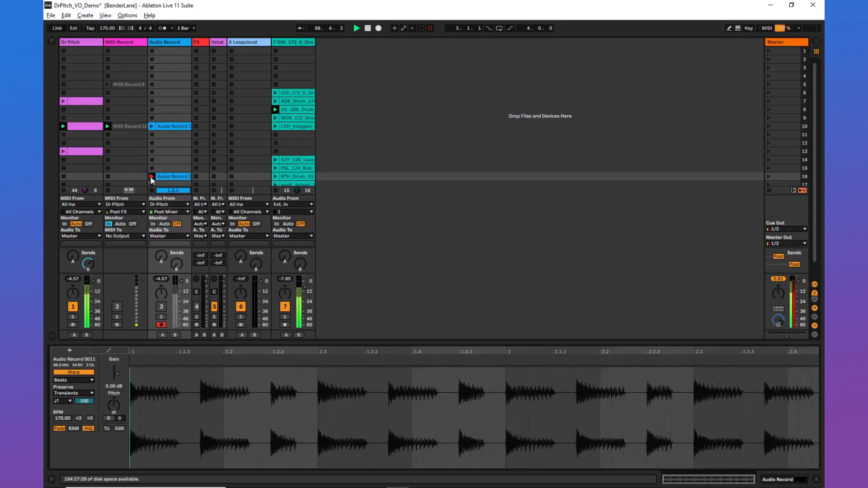
left_click(151, 176)
left_click(118, 325)
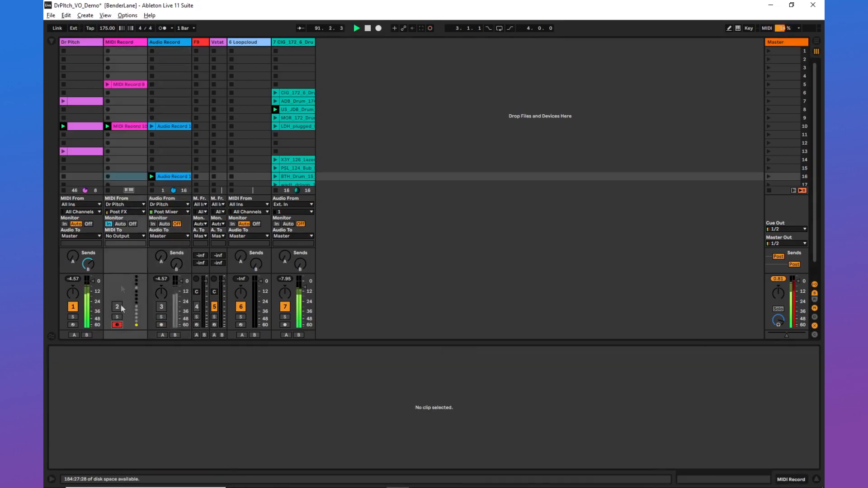
left_click(108, 177)
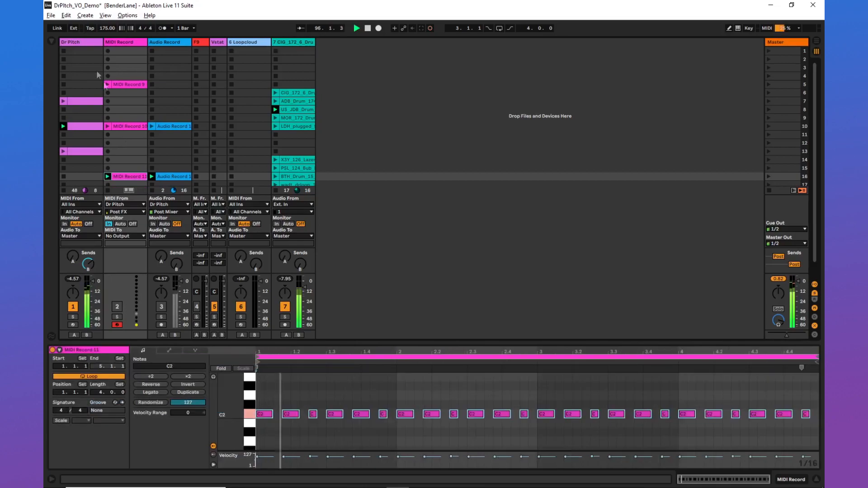
Step: Return to the Dr Pitch track's devices and open the Kontakt instrument window
left_click(80, 43)
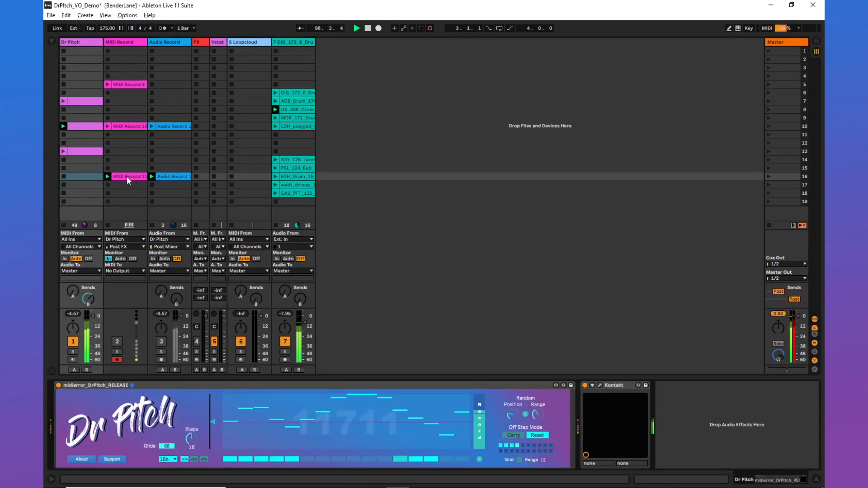
left_click(78, 43)
left_click(600, 385)
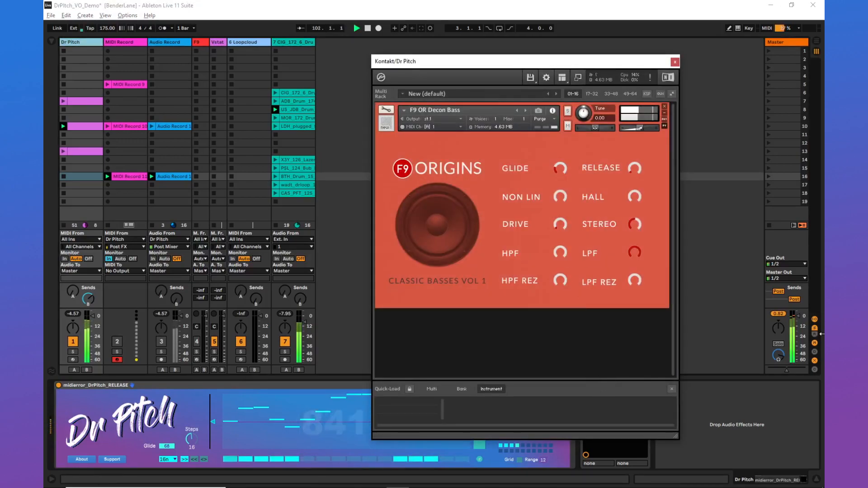
left_click_drag(799, 320, 799, 324)
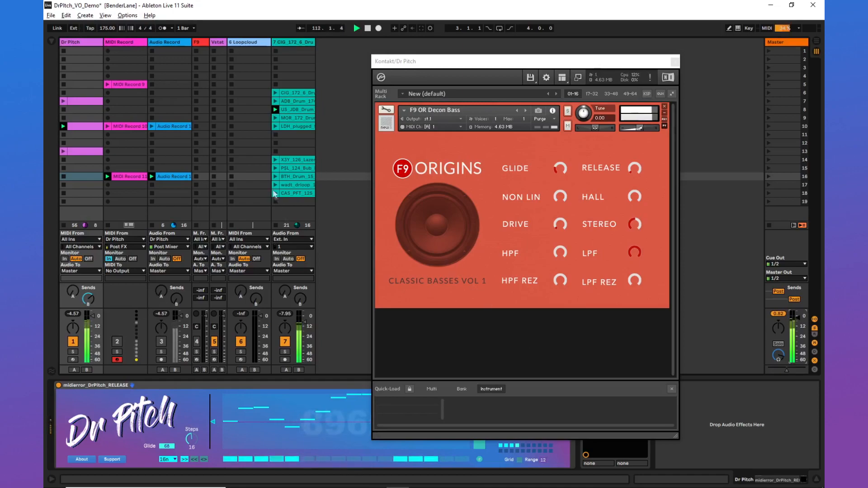
Step: Audition the bass against the ADB_Drum clip in scene 7 and the CIG_172_6 drum clip in scene 6
left_click(275, 102)
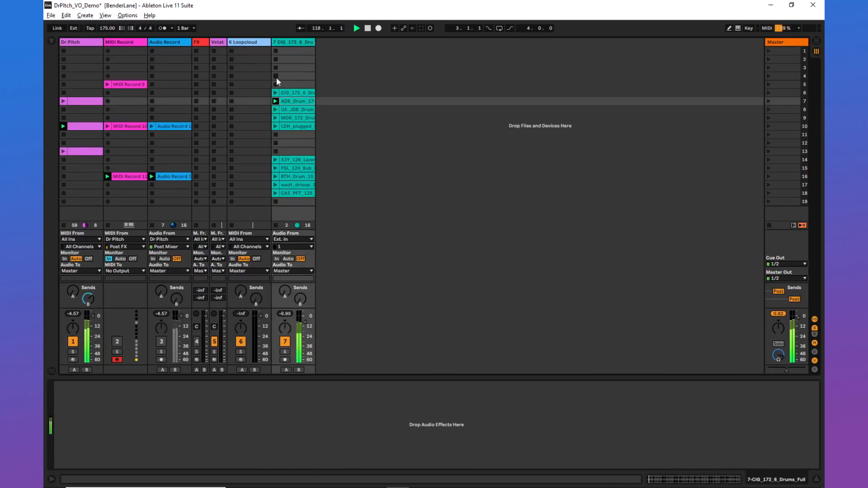
left_click(275, 93)
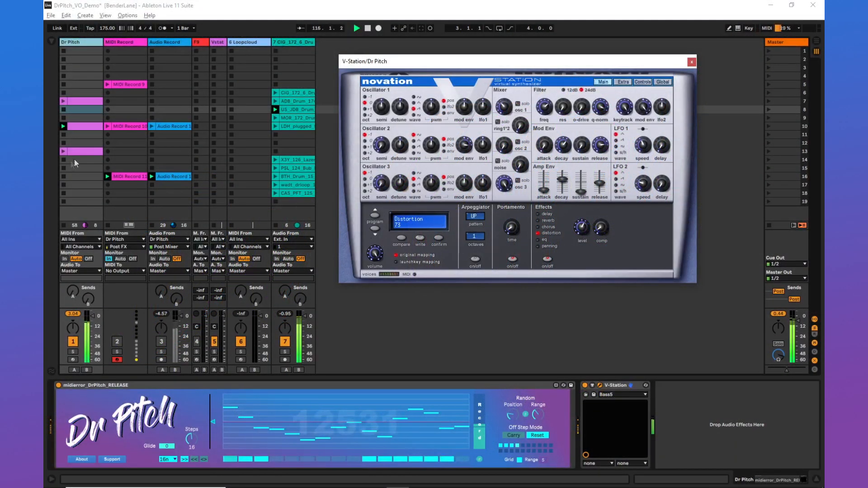
Step: Inspect the C3 note pattern of the Dr Pitch clip in scene 10 and return to the track's devices
double_click(84, 127)
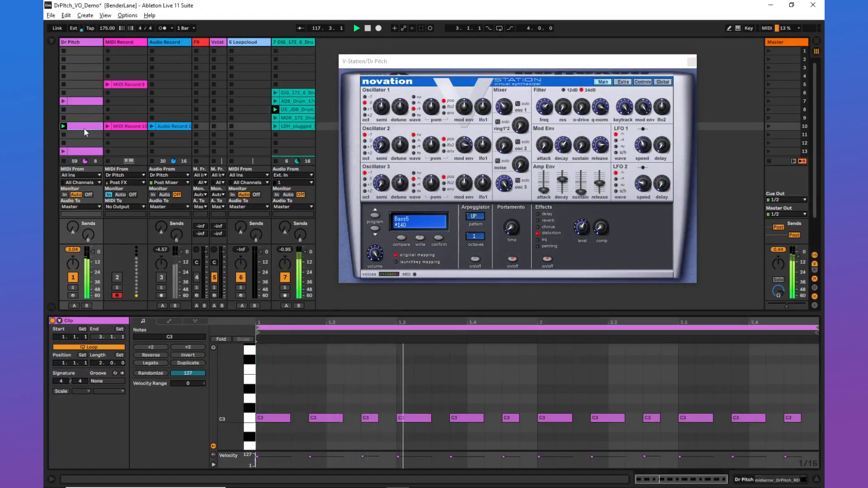
double_click(76, 43)
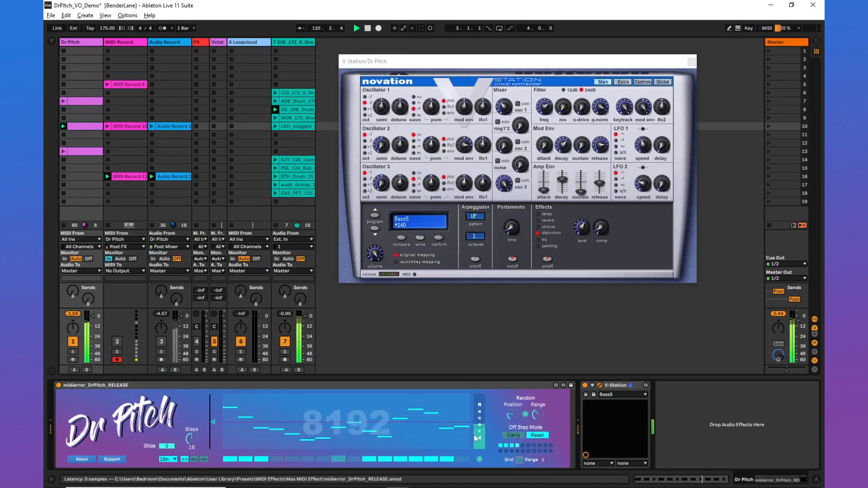
Step: Recall the stored U-shaped Dr Pitch sequence with off steps, and save the Live set with playback stopped
left_click(521, 447)
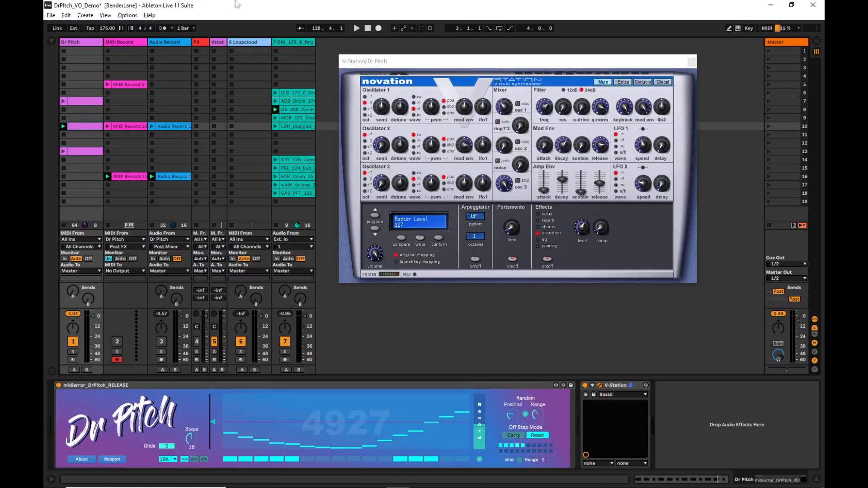
key("ctrl+s")
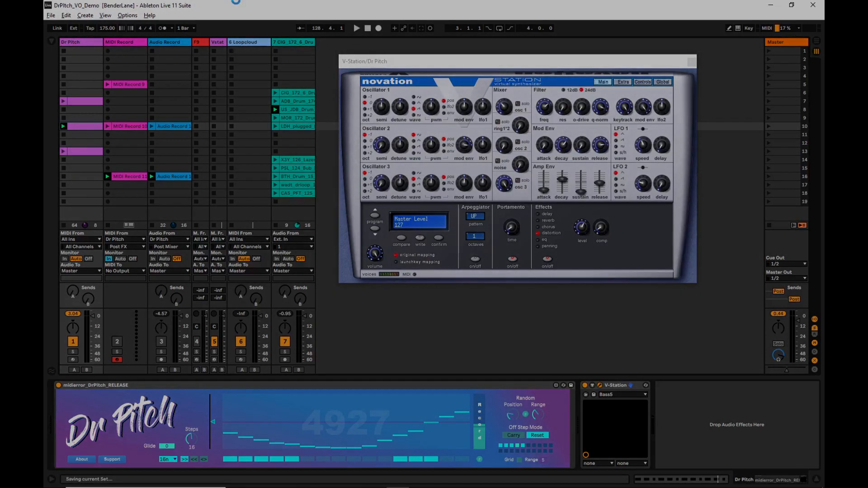